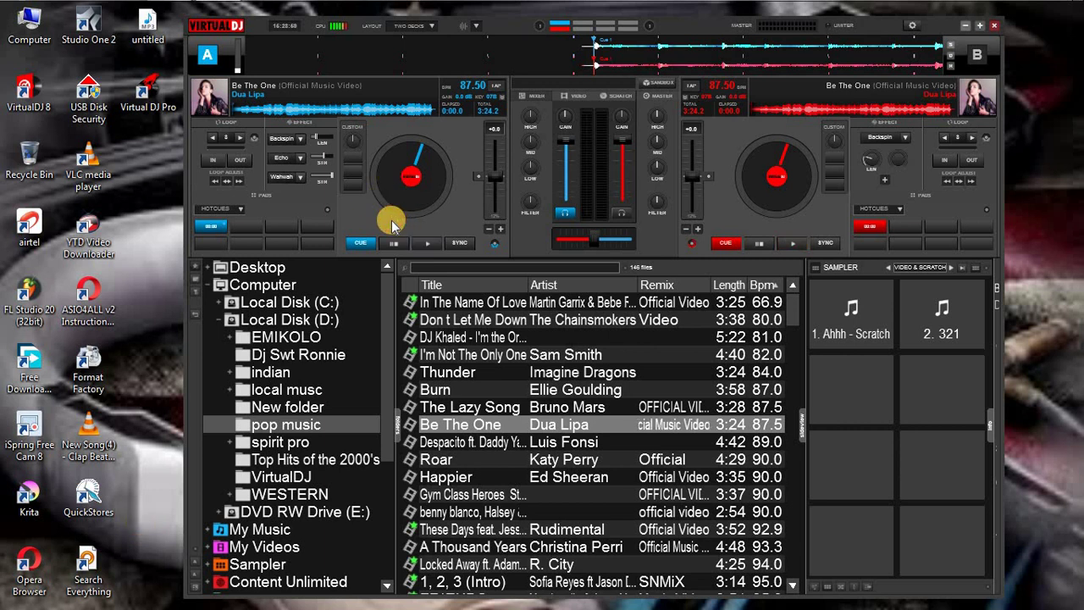
# Start and stop deck A playback a few times, returning to the cue point.
pyautogui.press('space')
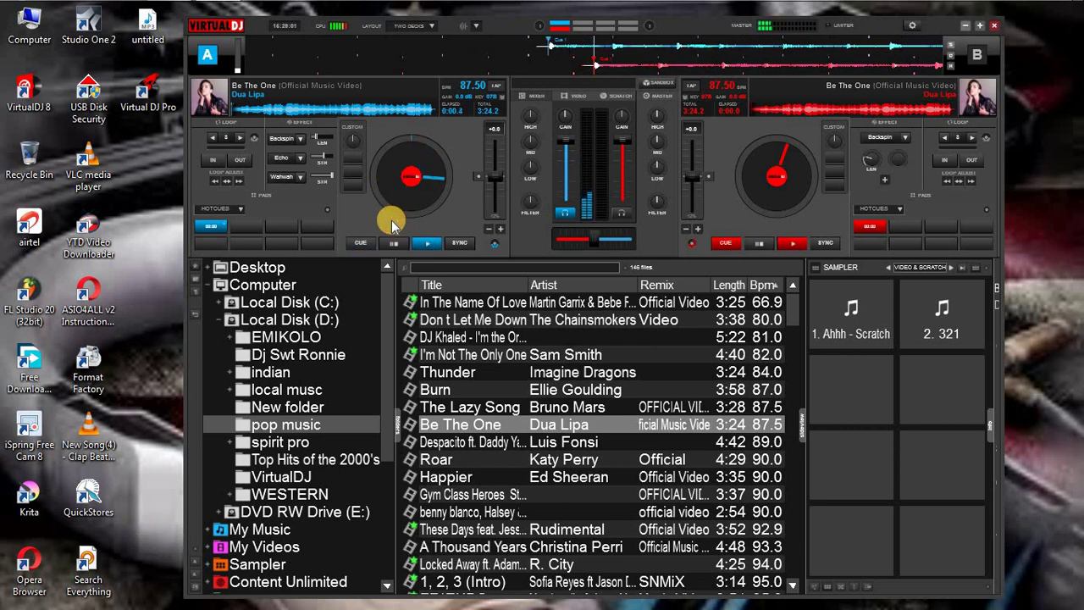
pyautogui.press('space')
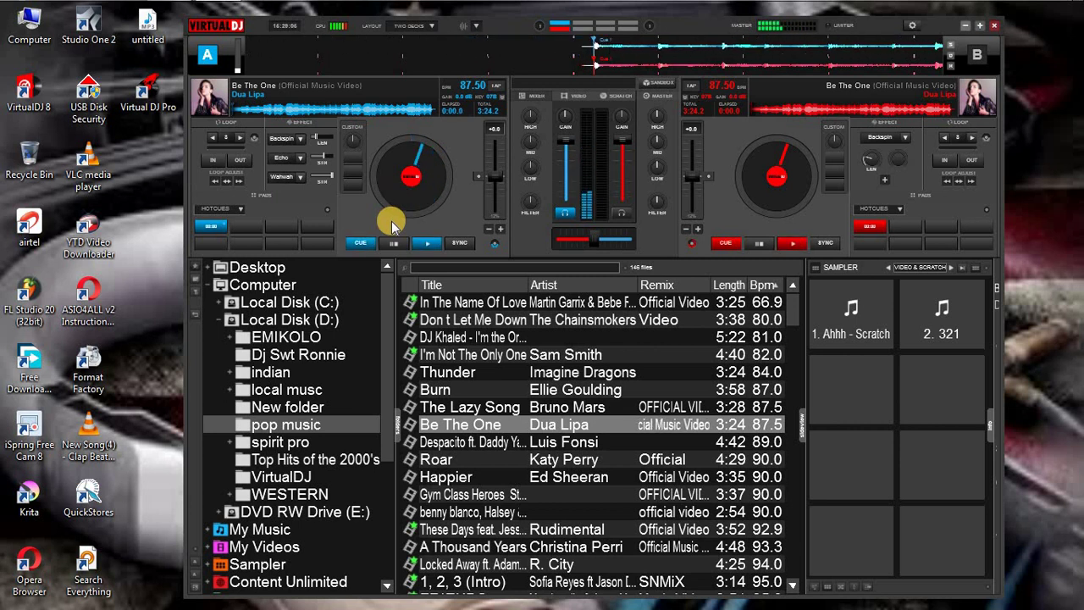
pyautogui.press('space')
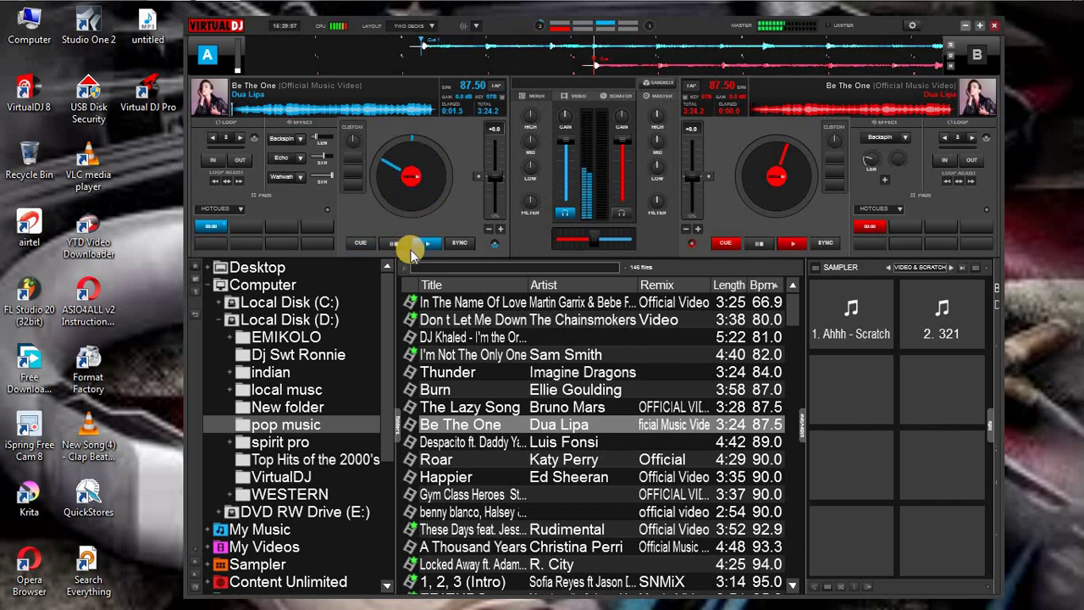
pyautogui.press('space')
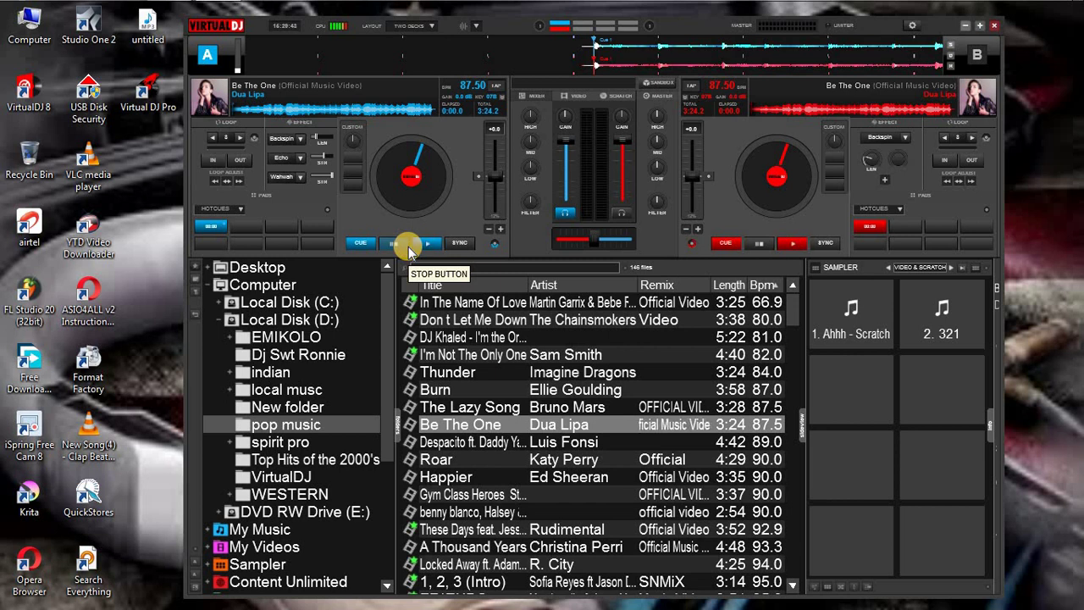
pyautogui.click(409, 247)
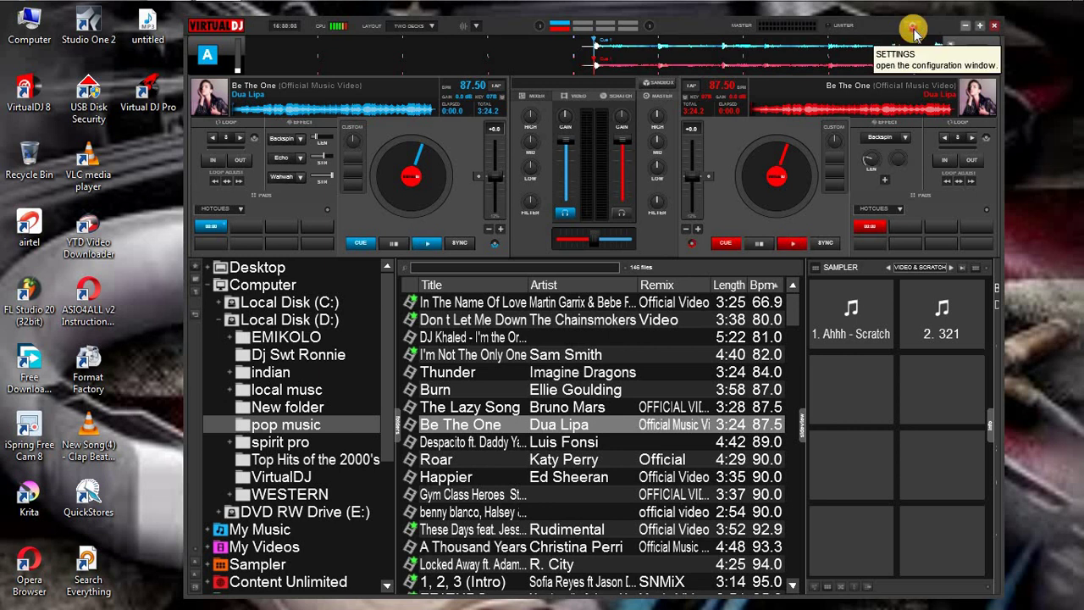
# Show the keyboard controller mapping settings with the mapping presets listed.
pyautogui.click(913, 29)
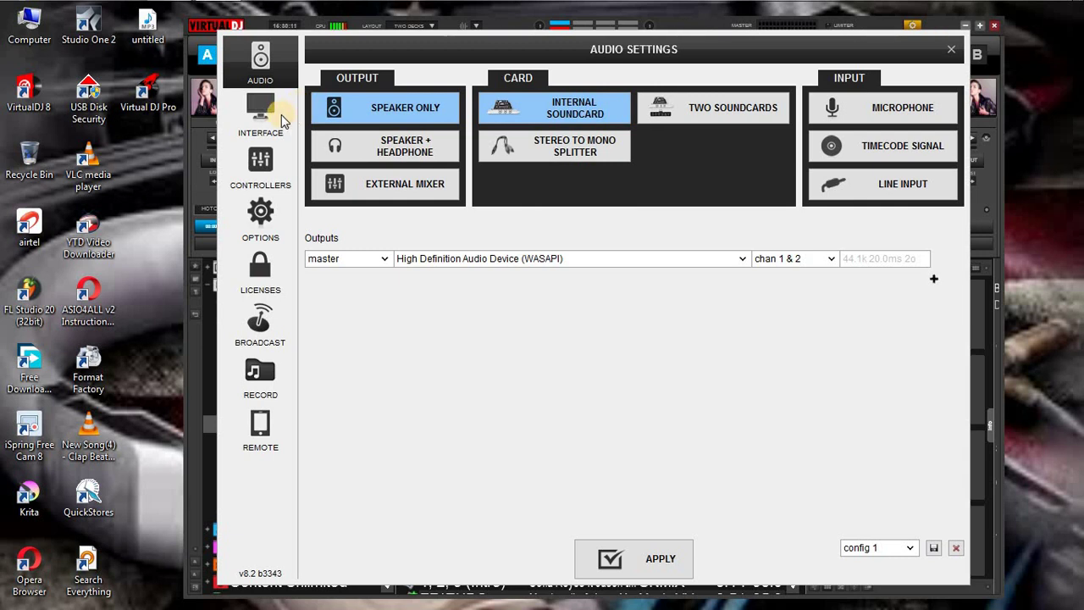
pyautogui.click(282, 182)
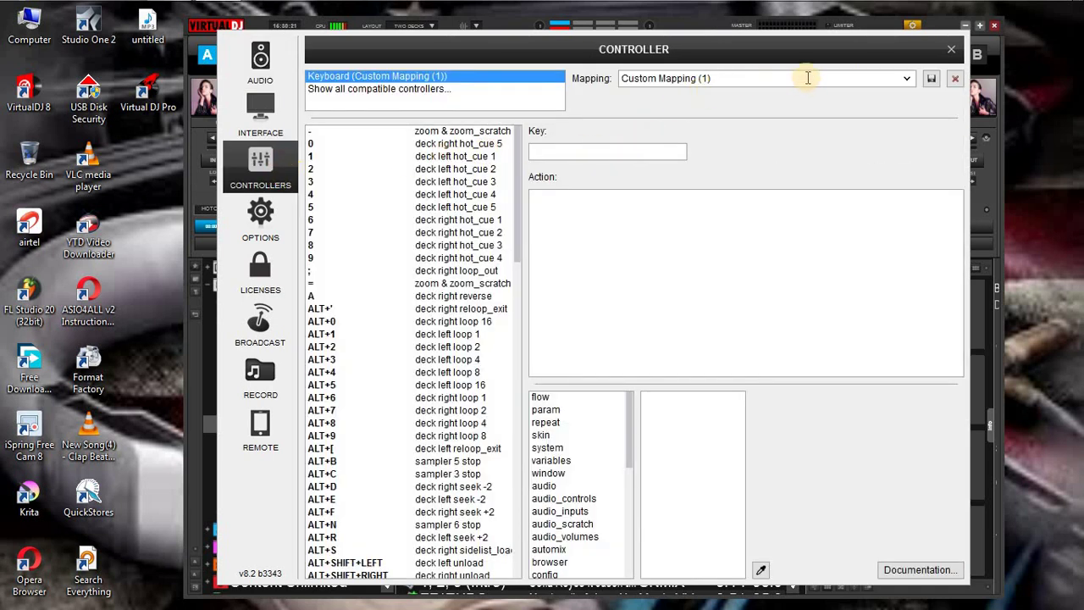
pyautogui.click(908, 79)
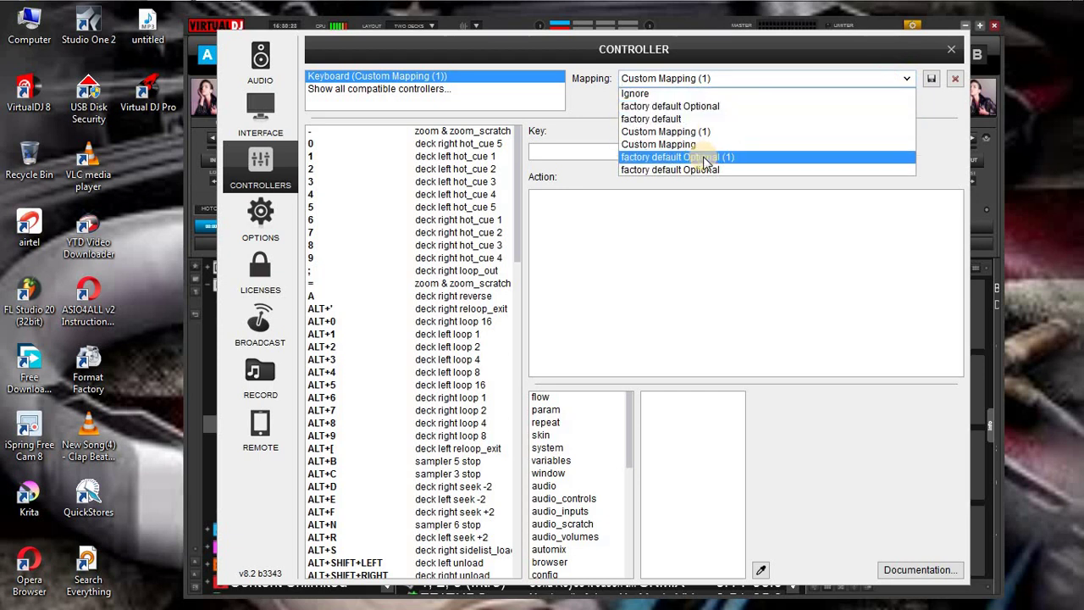
# Choose the factory default mapping, start a key D entry, and launch the On-Screen Keyboard.
pyautogui.click(673, 119)
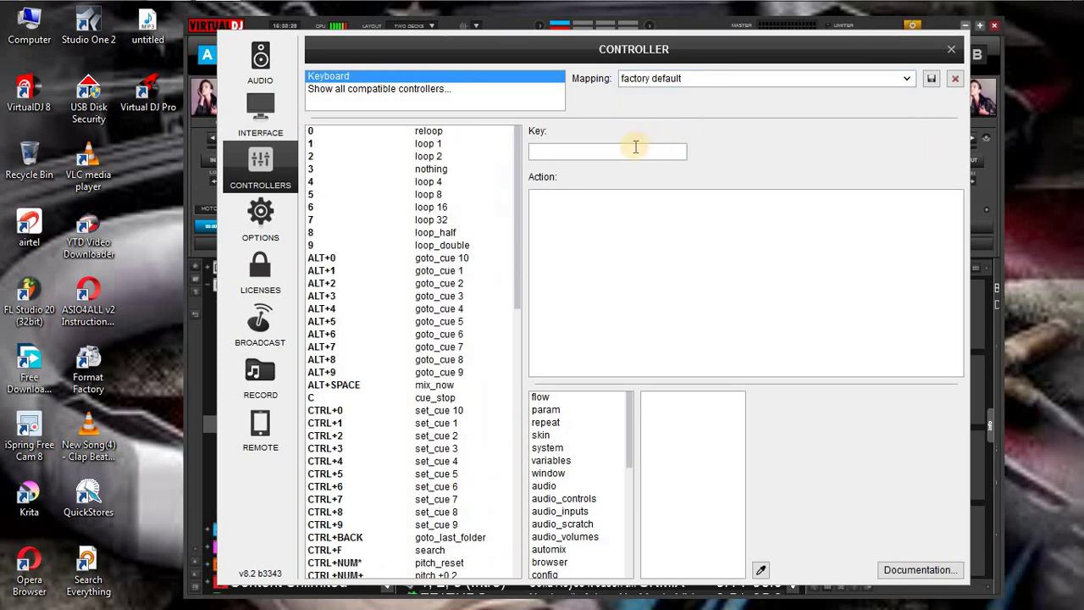
pyautogui.click(586, 154)
pyautogui.write('D')
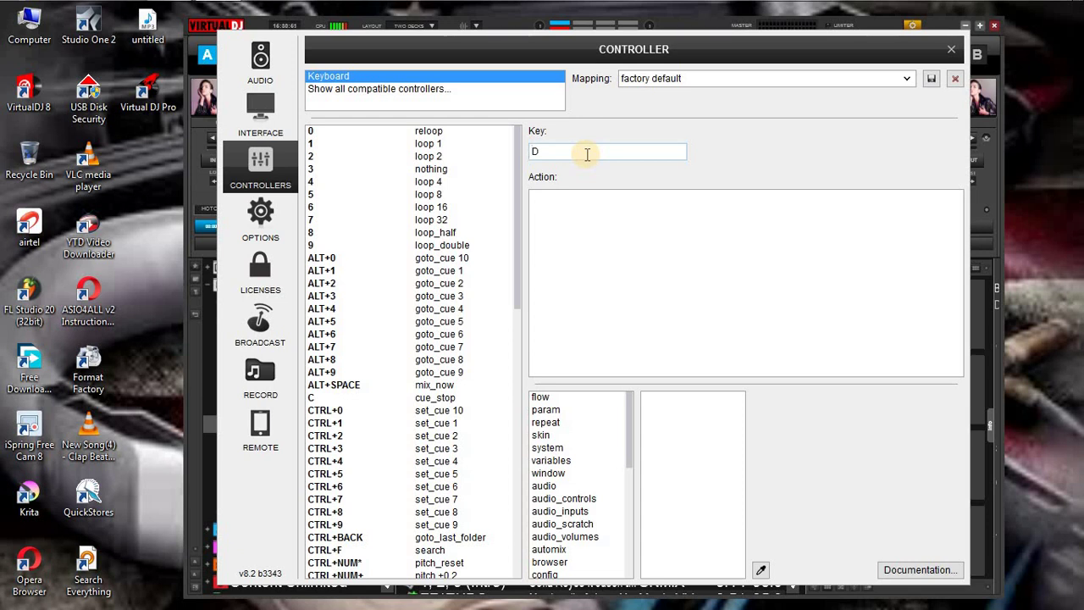
pyautogui.click(559, 219)
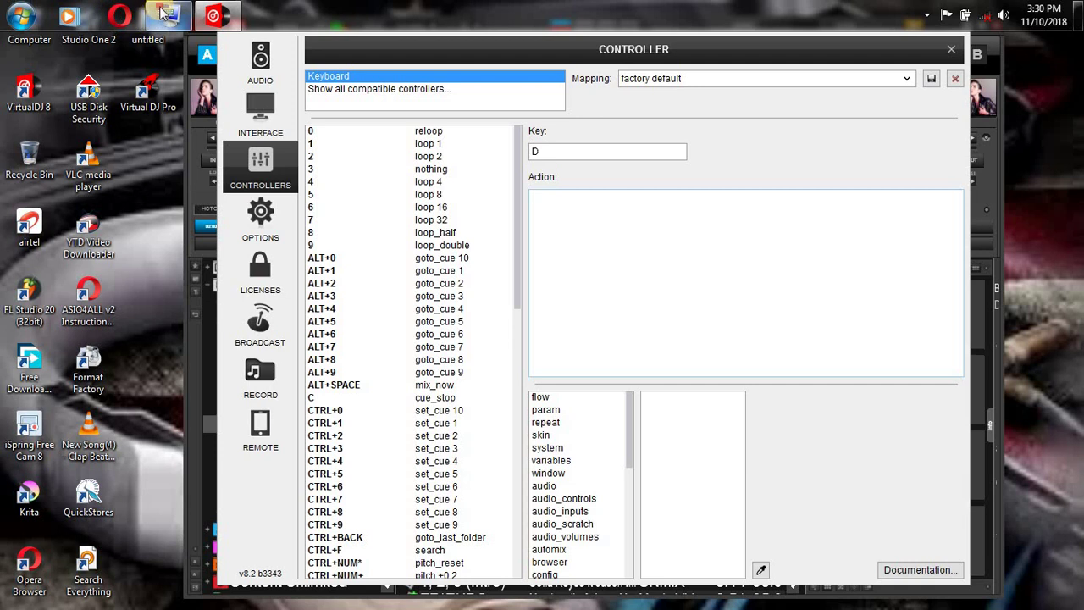
pyautogui.click(167, 15)
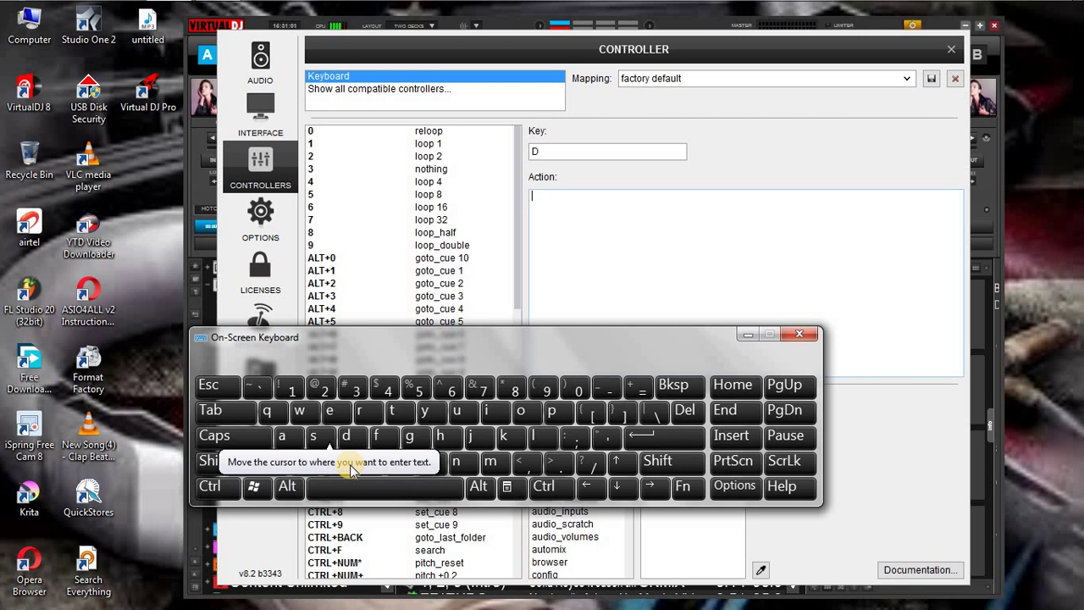
# Enter key D's action with the on-screen keyboard, producing the misspelled 'scratcg'.
pyautogui.click(537, 217)
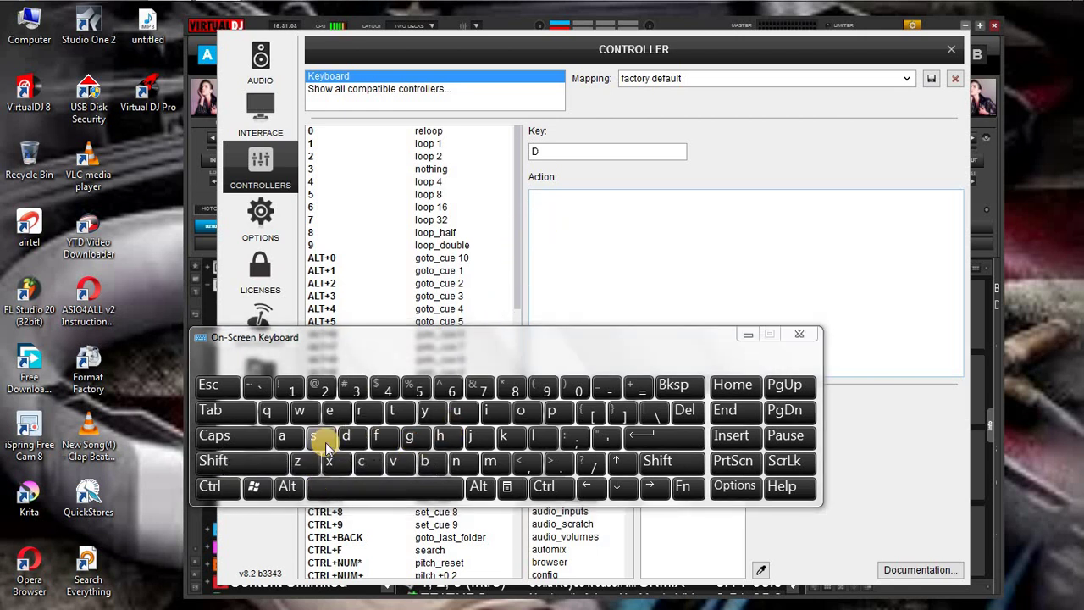
pyautogui.click(321, 445)
pyautogui.click(361, 460)
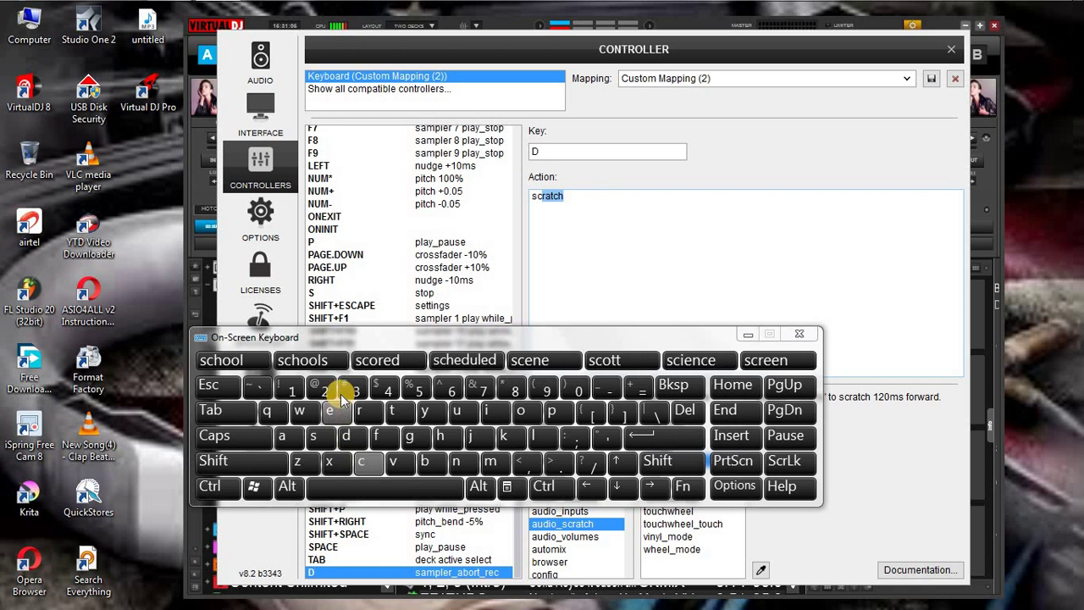
pyautogui.click(359, 410)
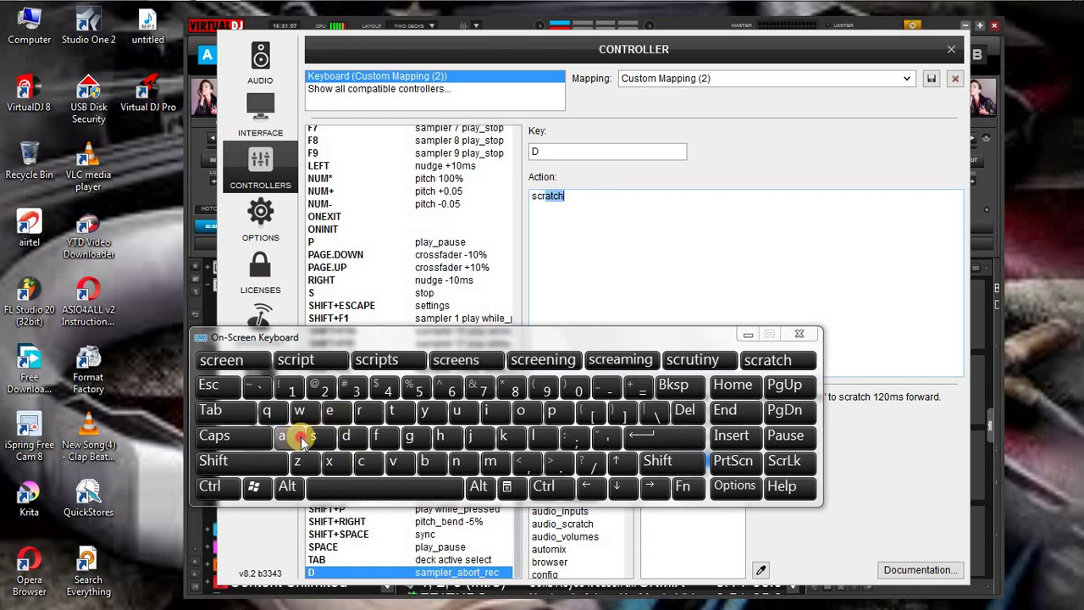
pyautogui.click(302, 441)
pyautogui.click(393, 412)
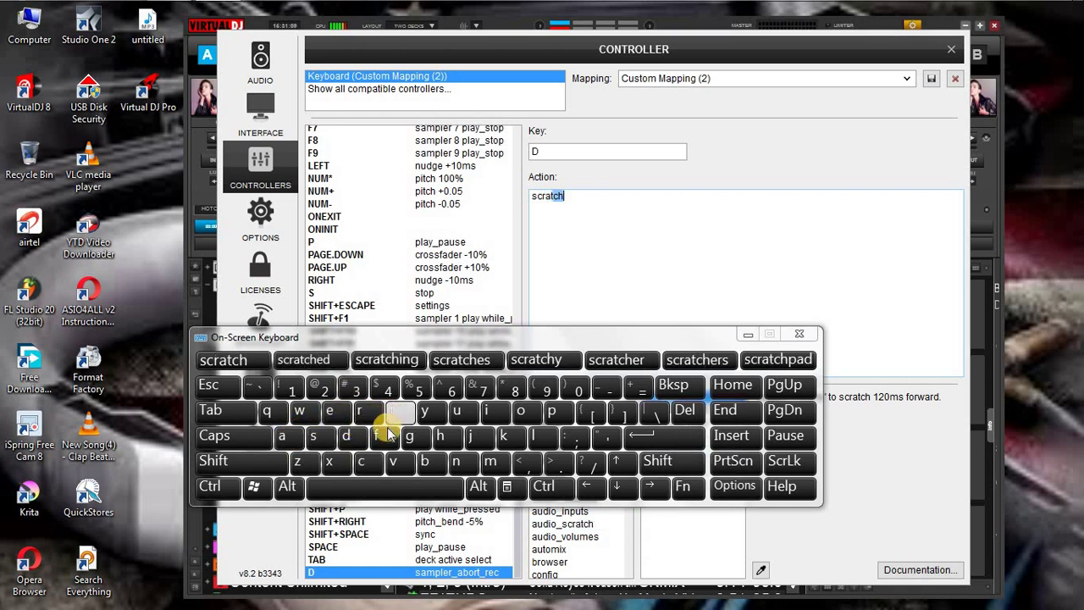
pyautogui.click(363, 461)
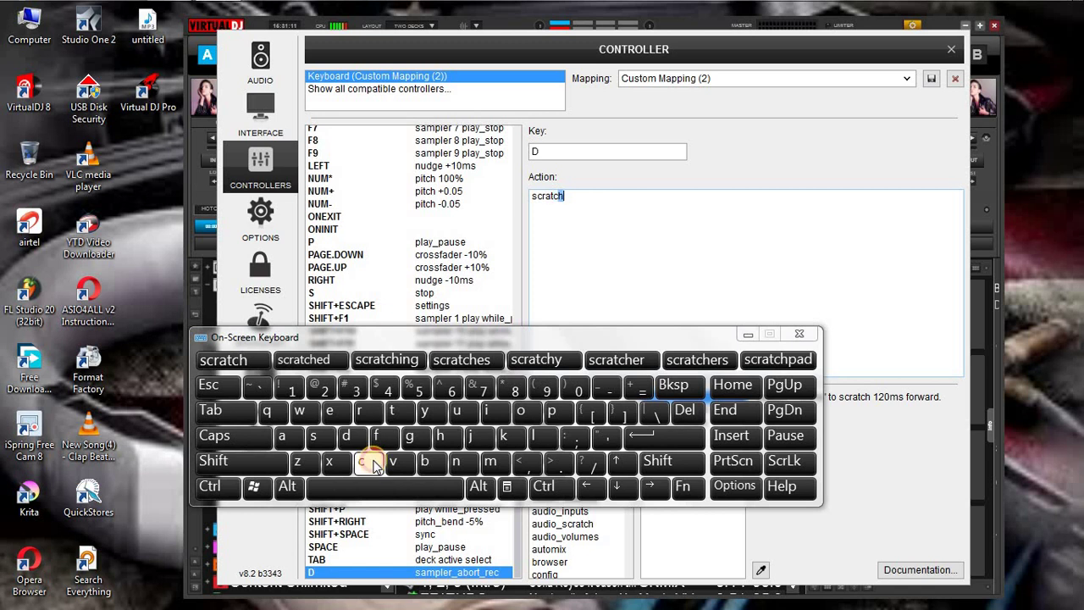
pyautogui.click(413, 437)
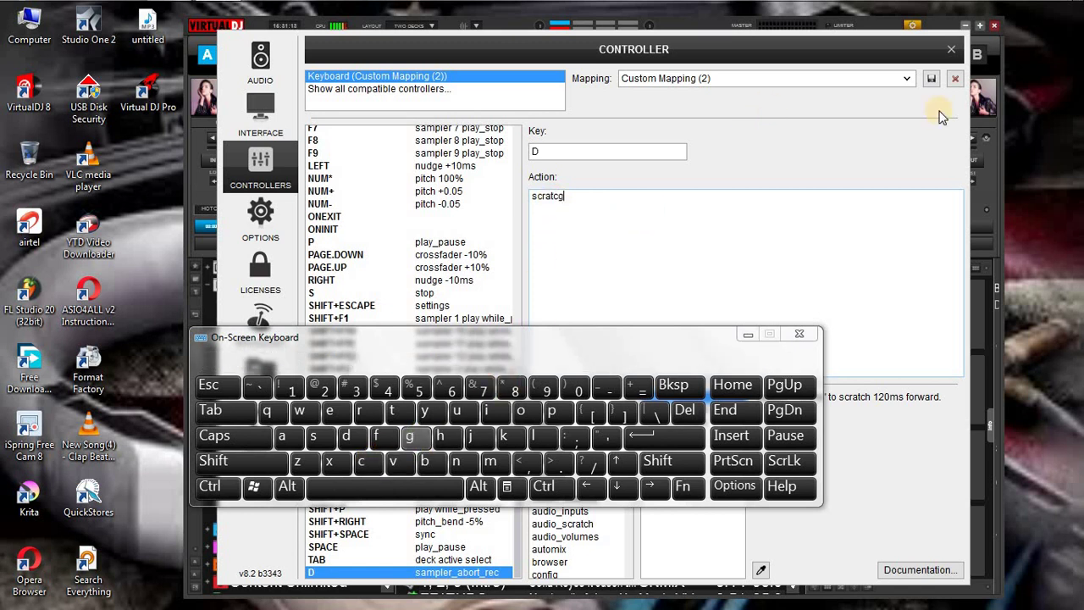
# Switch the Mapping dropdown back to factory default.
pyautogui.click(908, 80)
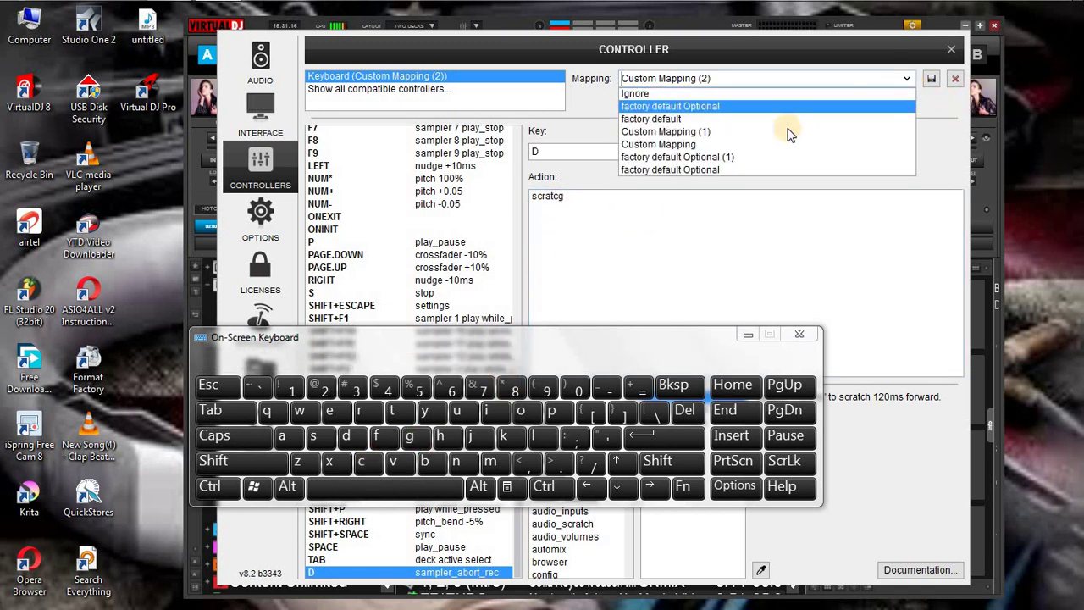
pyautogui.click(759, 127)
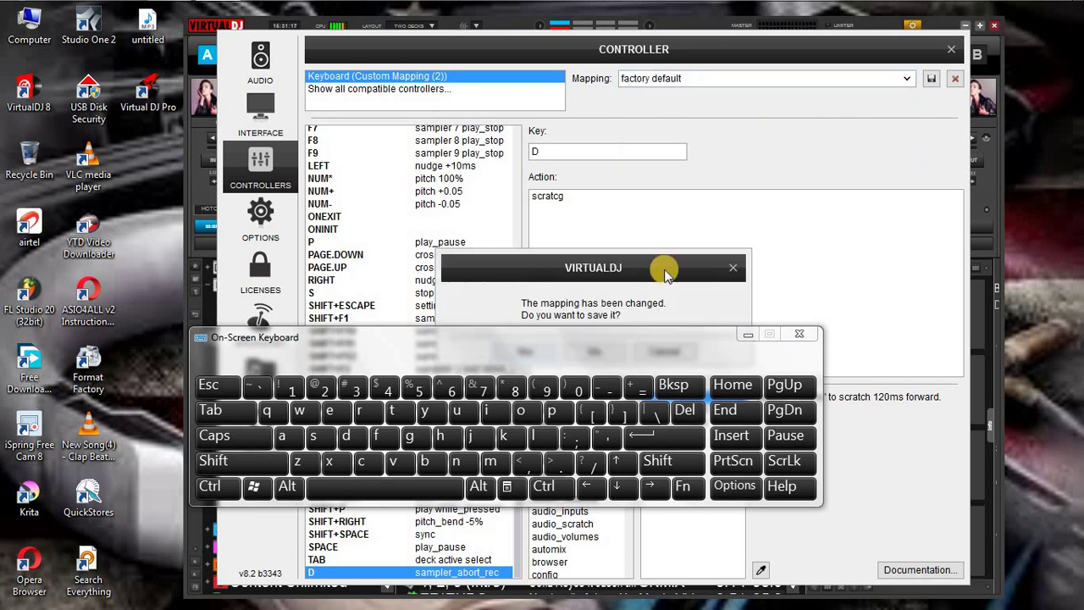
pyautogui.moveTo(673, 261); pyautogui.dragTo(678, 197)
# Confirm the save prompt and select key D for editing.
pyautogui.click(550, 280)
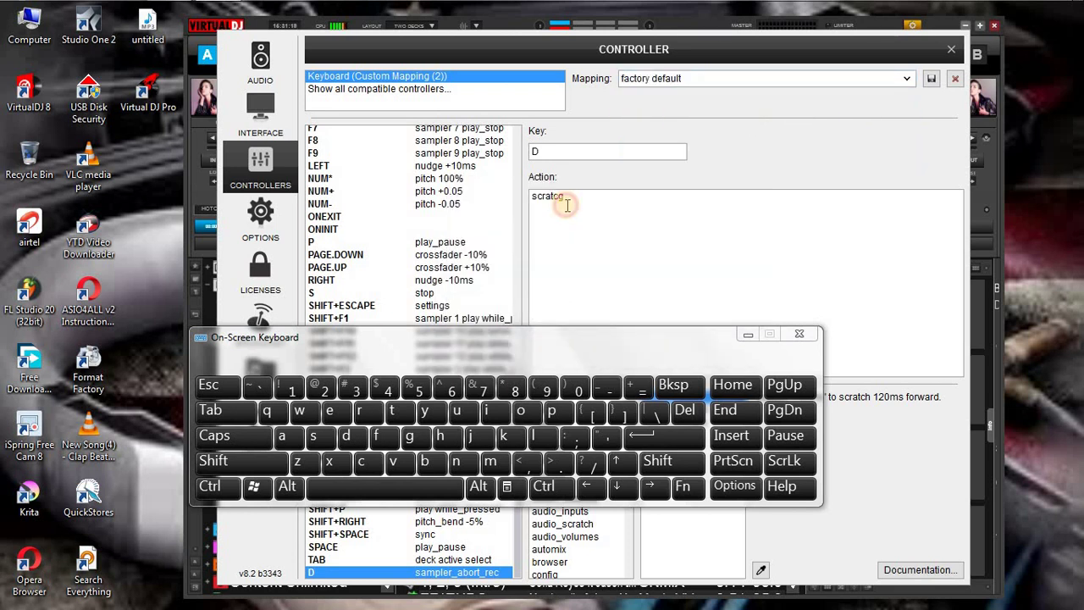
pyautogui.click(631, 156)
pyautogui.click(345, 435)
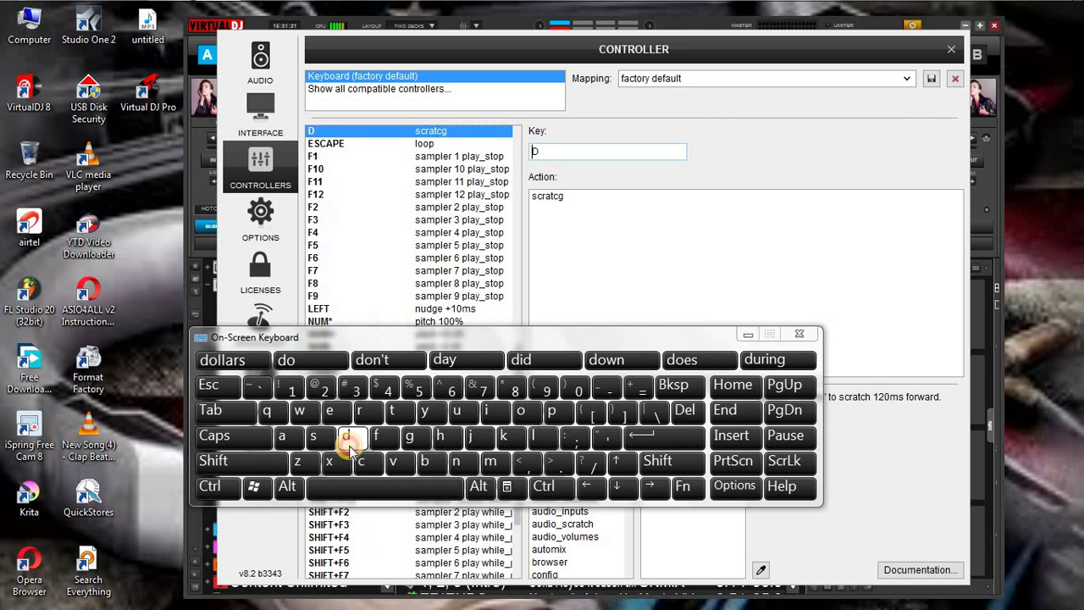
# Correct key D's action to 'scratch -120ms'.
pyautogui.click(582, 199)
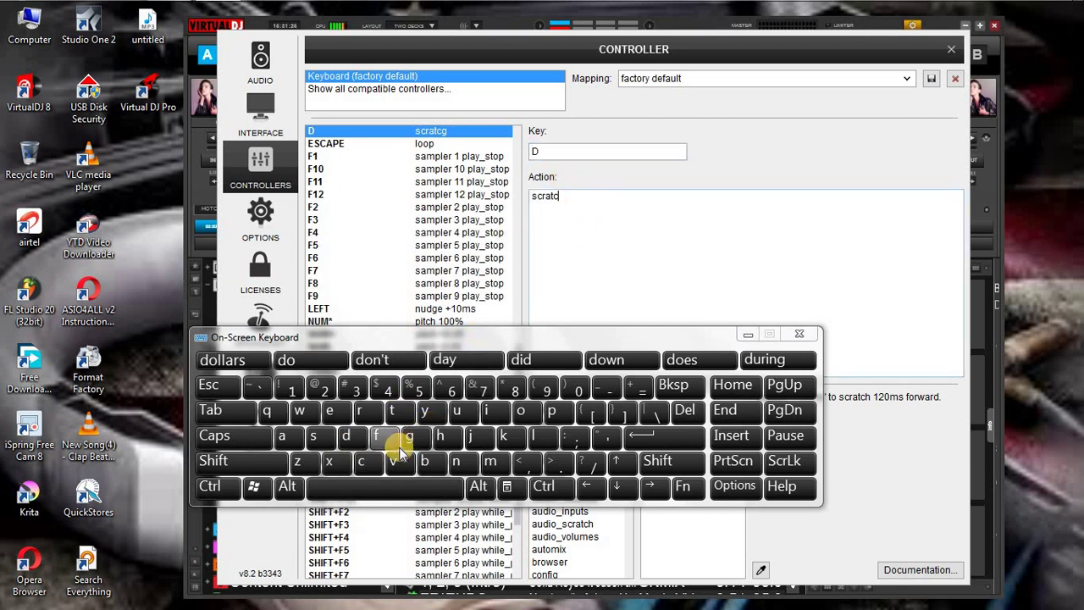
pyautogui.click(436, 437)
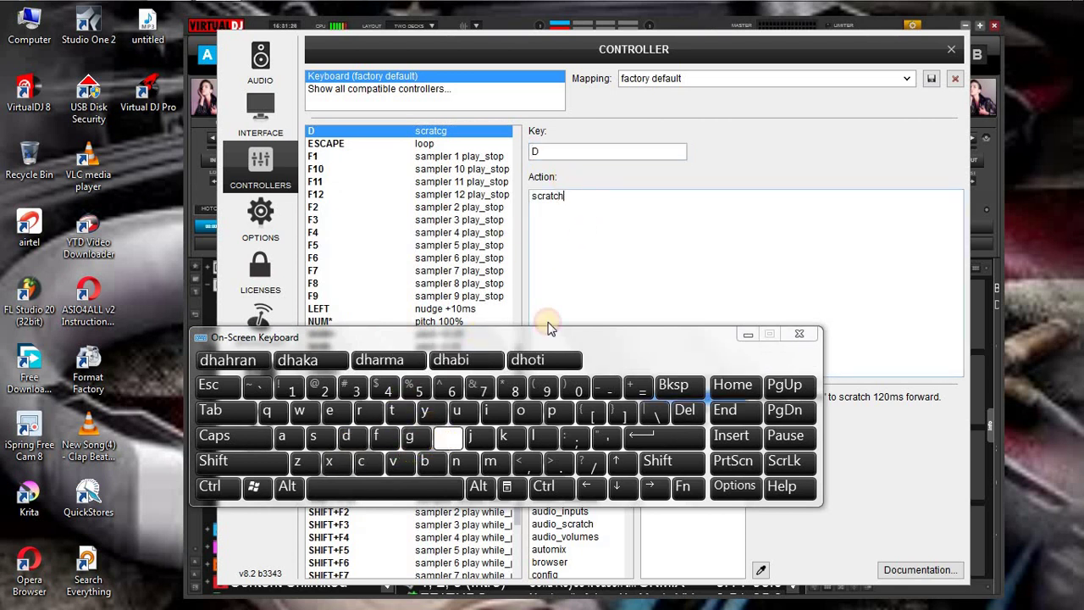
pyautogui.click(442, 486)
pyautogui.click(620, 390)
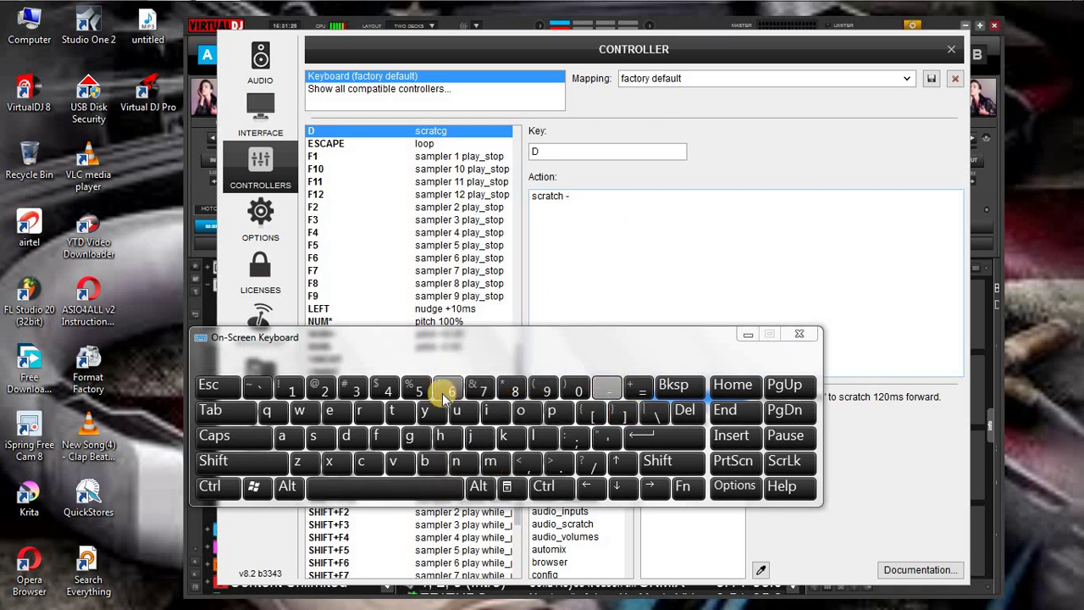
pyautogui.click(290, 391)
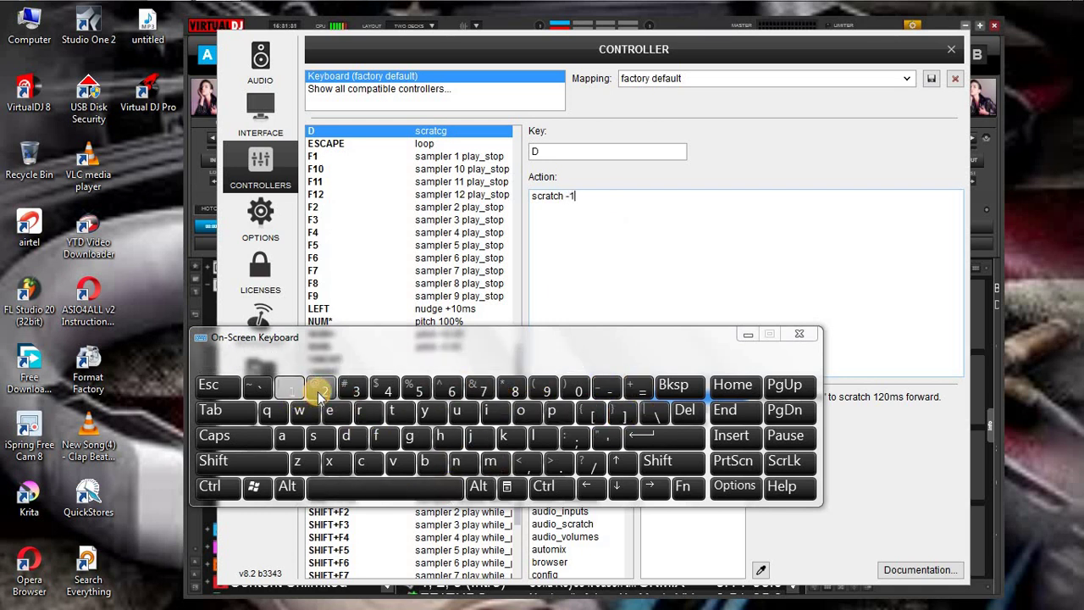
pyautogui.click(575, 391)
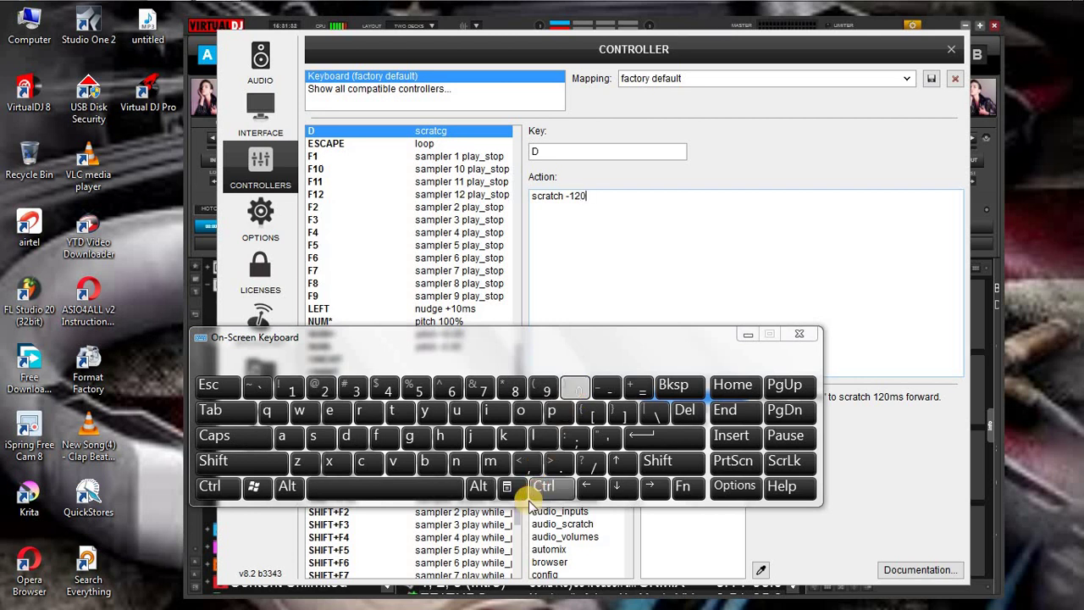
pyautogui.click(491, 462)
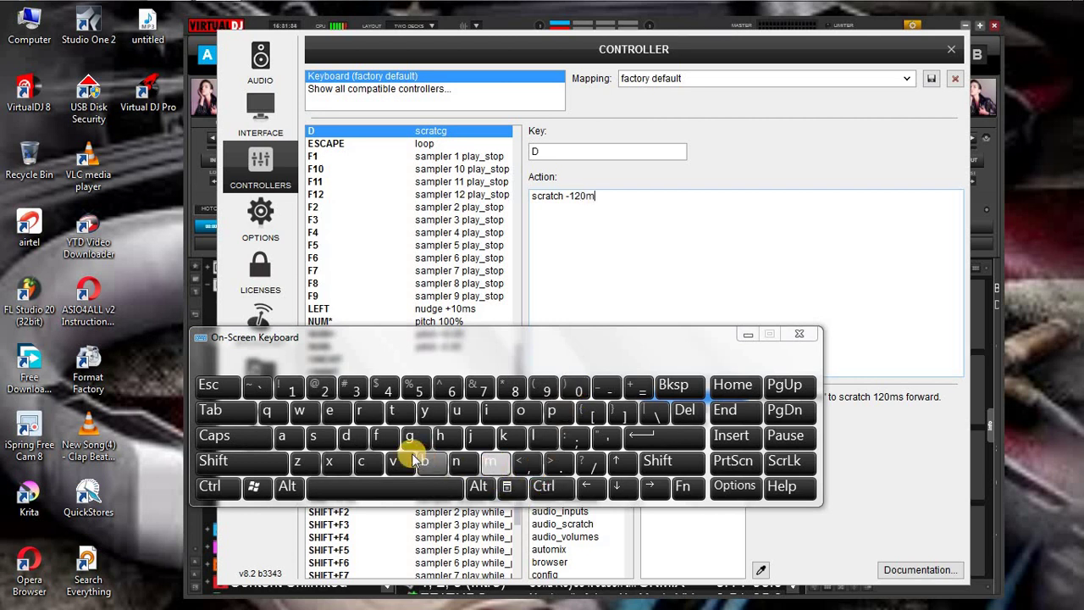
pyautogui.click(314, 437)
pyautogui.click(583, 151)
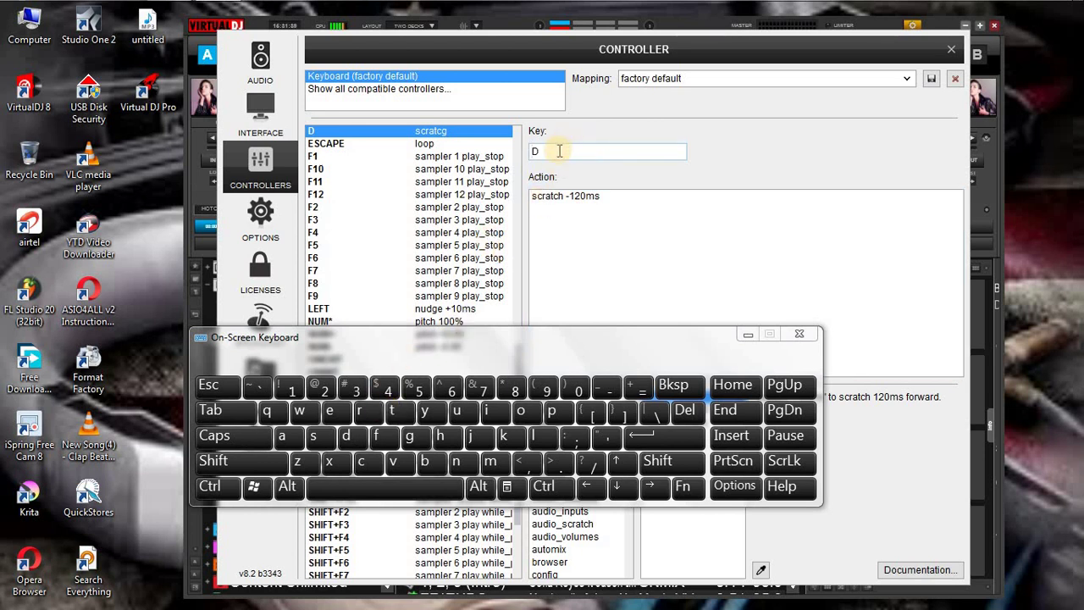
# Map key F to cue_stop, then start a new entry for key G.
pyautogui.click(379, 438)
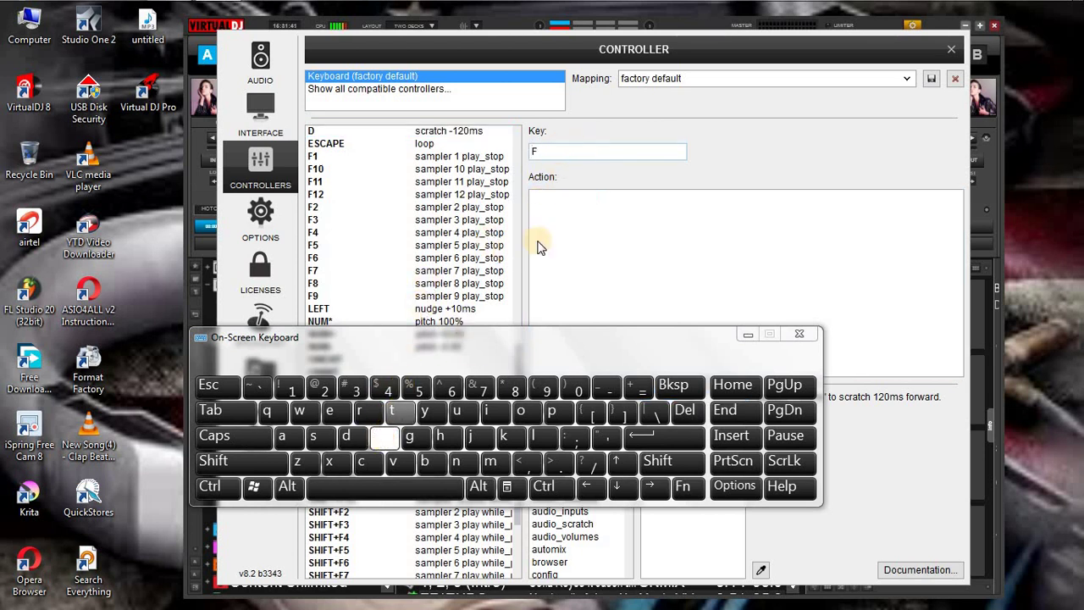
pyautogui.click(540, 221)
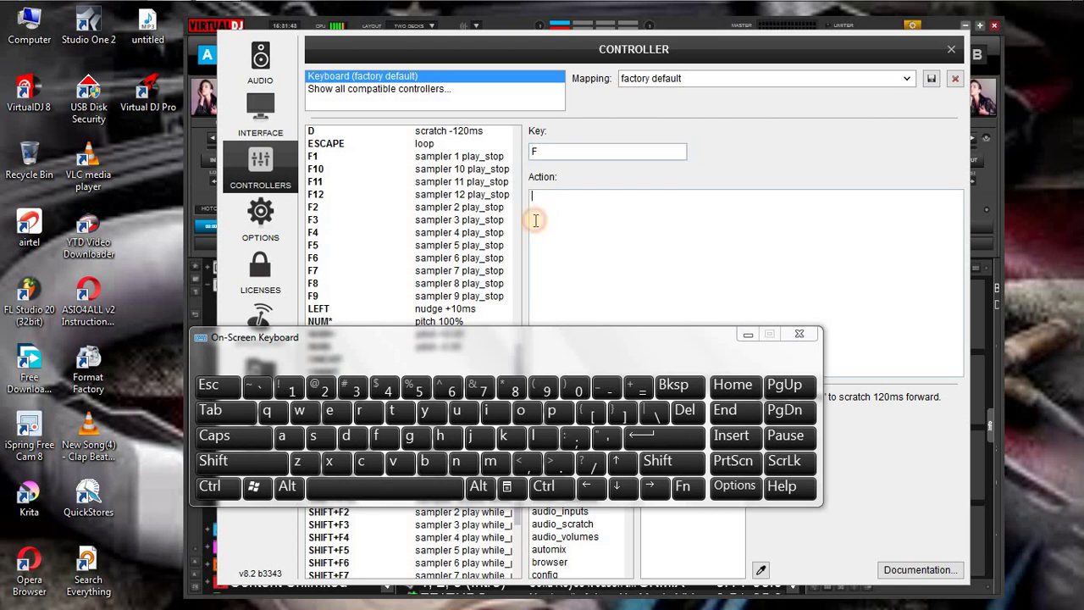
pyautogui.click(373, 470)
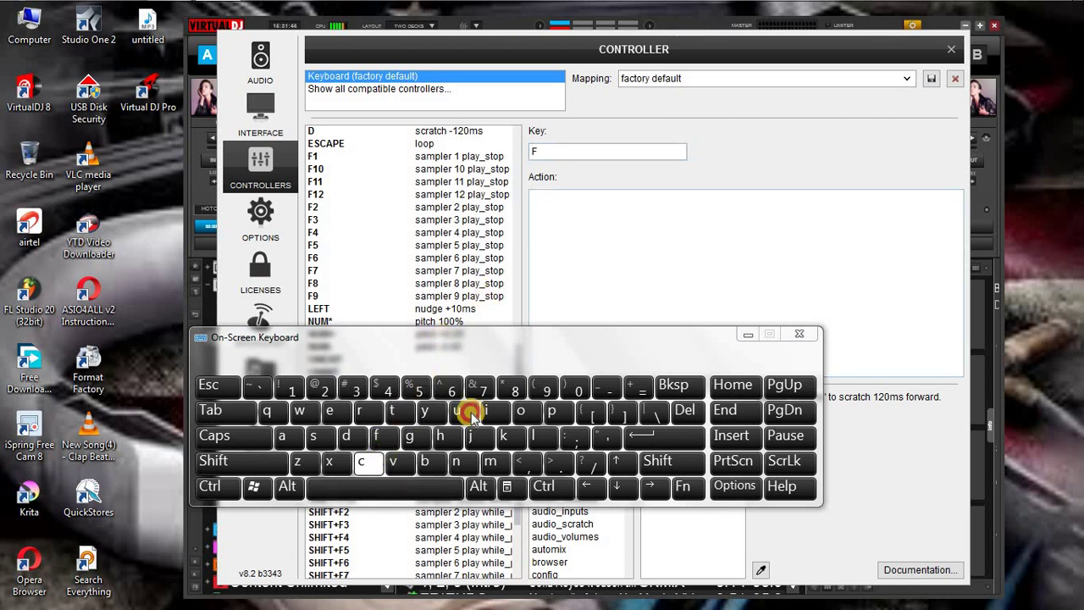
pyautogui.click(457, 412)
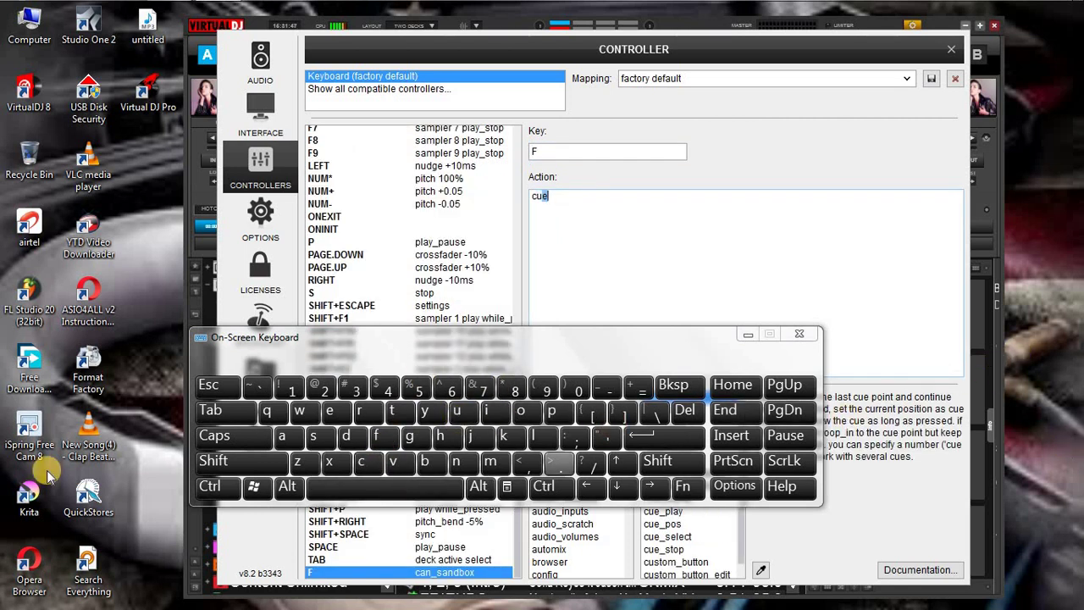
pyautogui.click(330, 413)
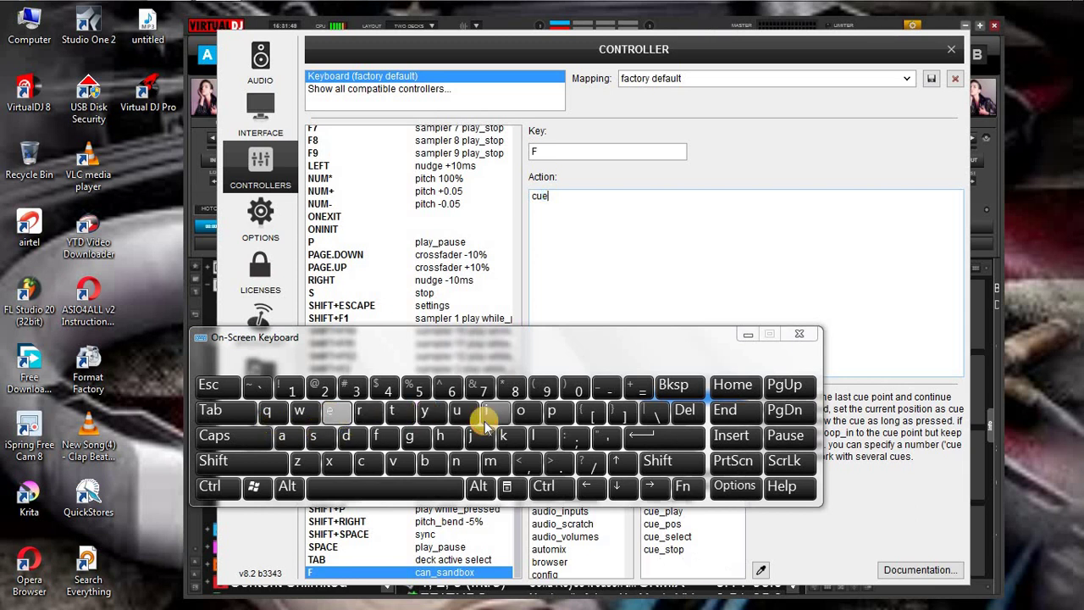
pyautogui.click(678, 466)
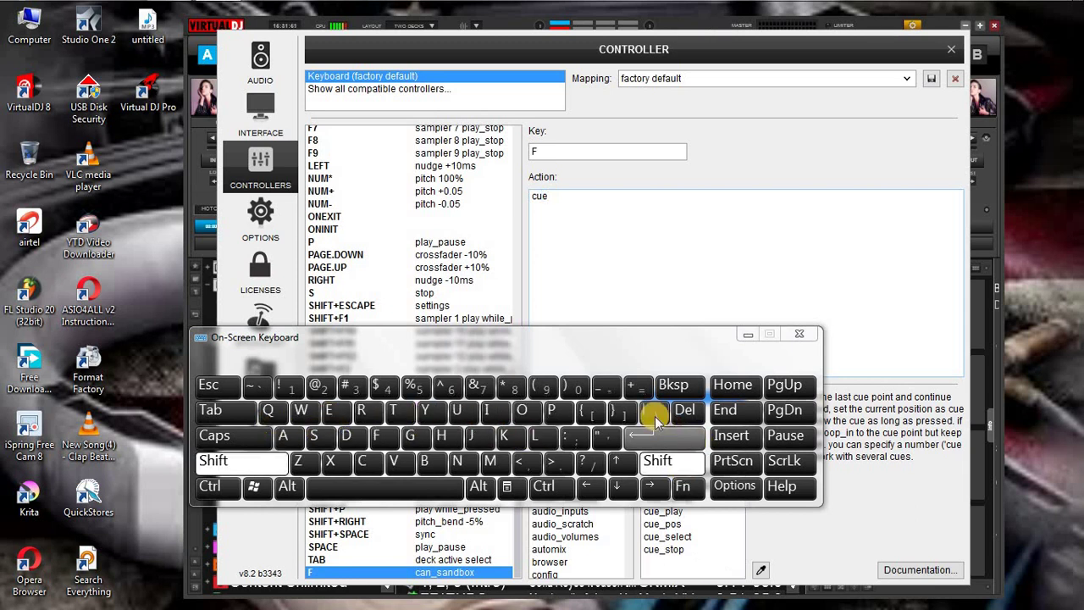
pyautogui.click(610, 388)
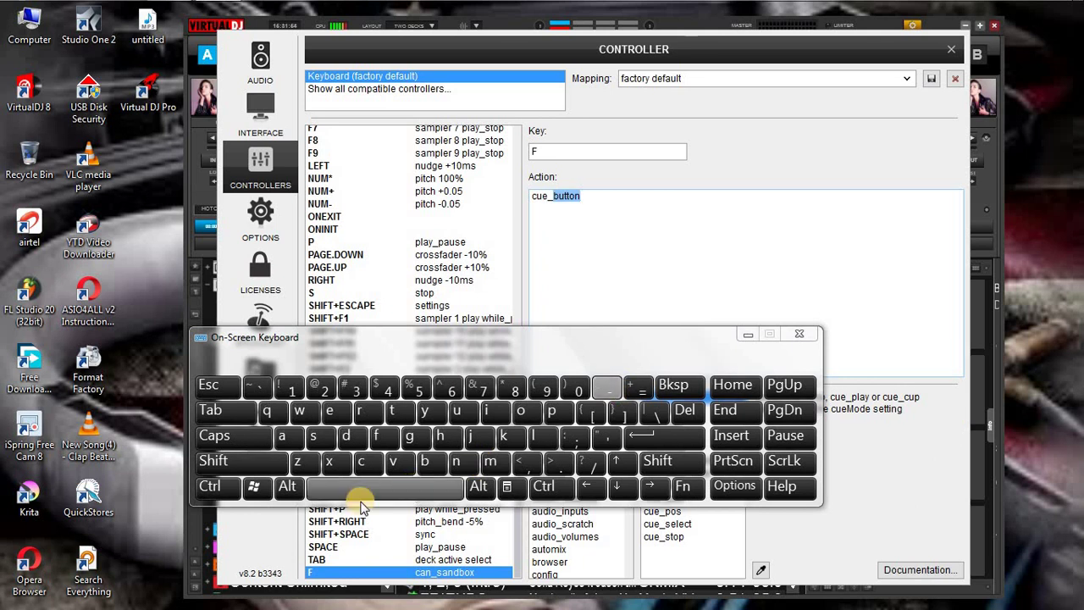
pyautogui.click(313, 435)
pyautogui.click(392, 410)
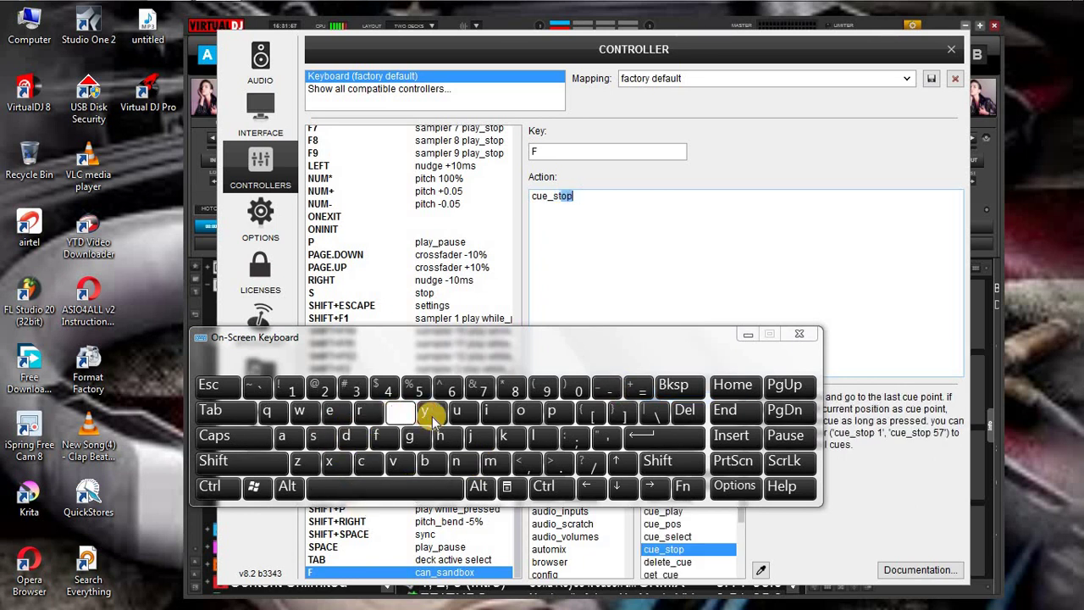
pyautogui.click(523, 410)
pyautogui.click(585, 148)
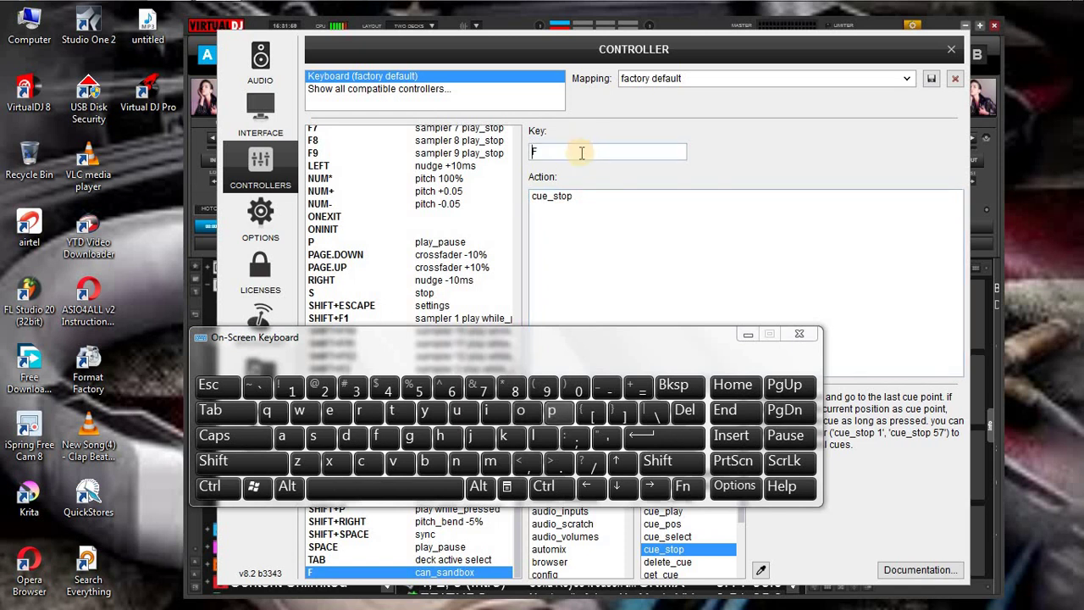
pyautogui.click(409, 435)
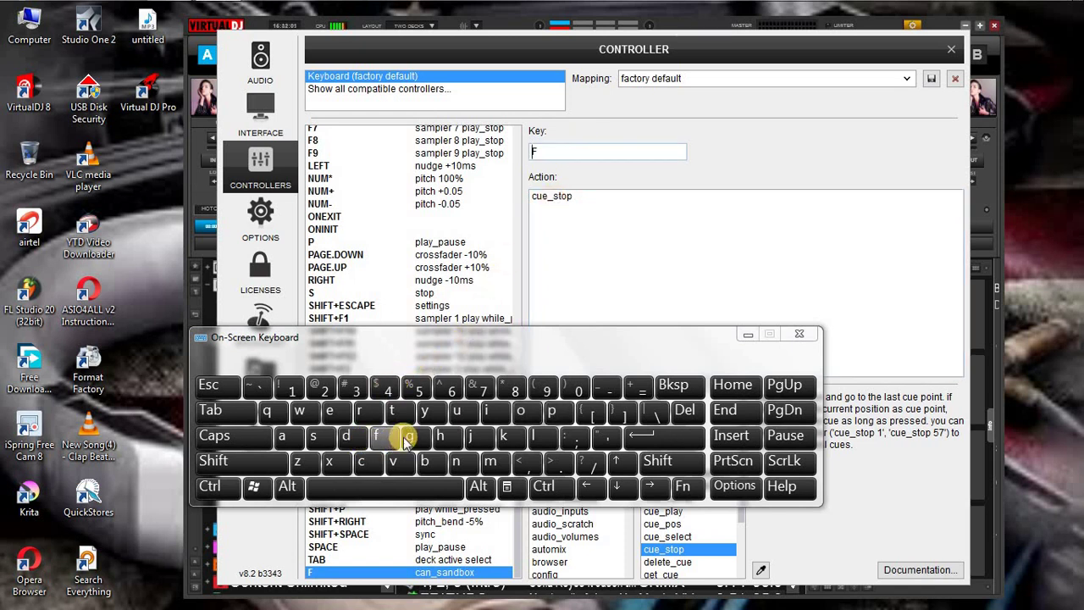
# Enter 'scratch' as key G's action.
pyautogui.click(564, 212)
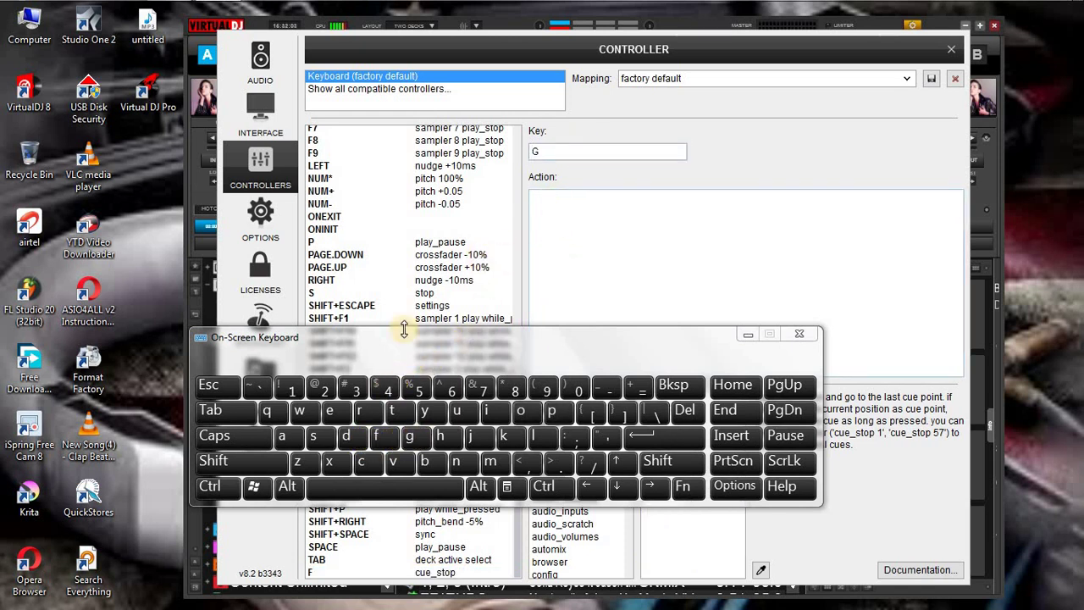
pyautogui.click(313, 437)
pyautogui.click(365, 463)
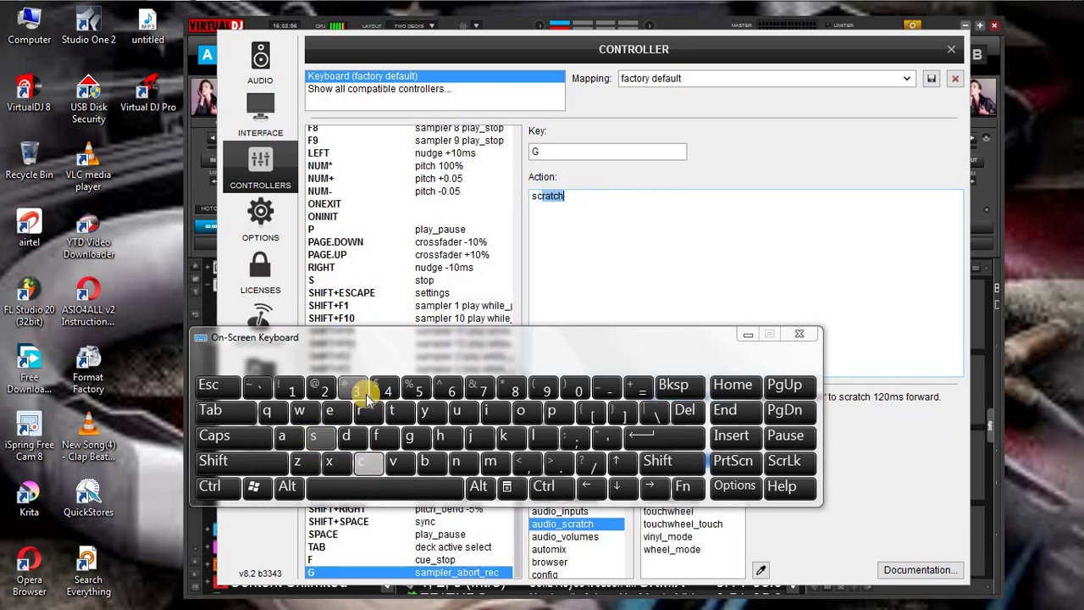
pyautogui.click(361, 410)
pyautogui.click(288, 437)
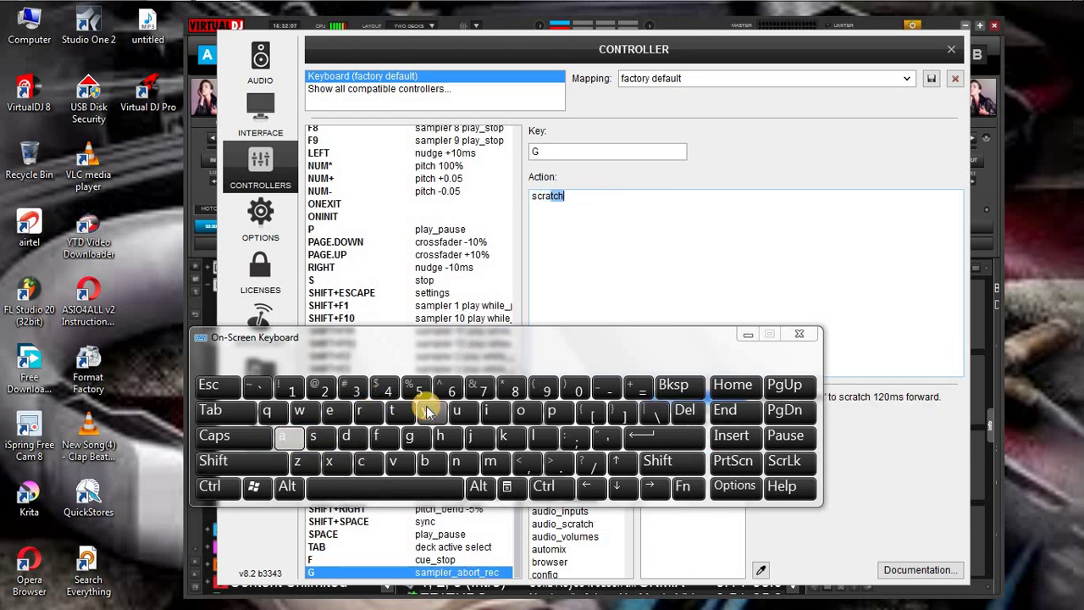
pyautogui.click(392, 412)
pyautogui.click(364, 462)
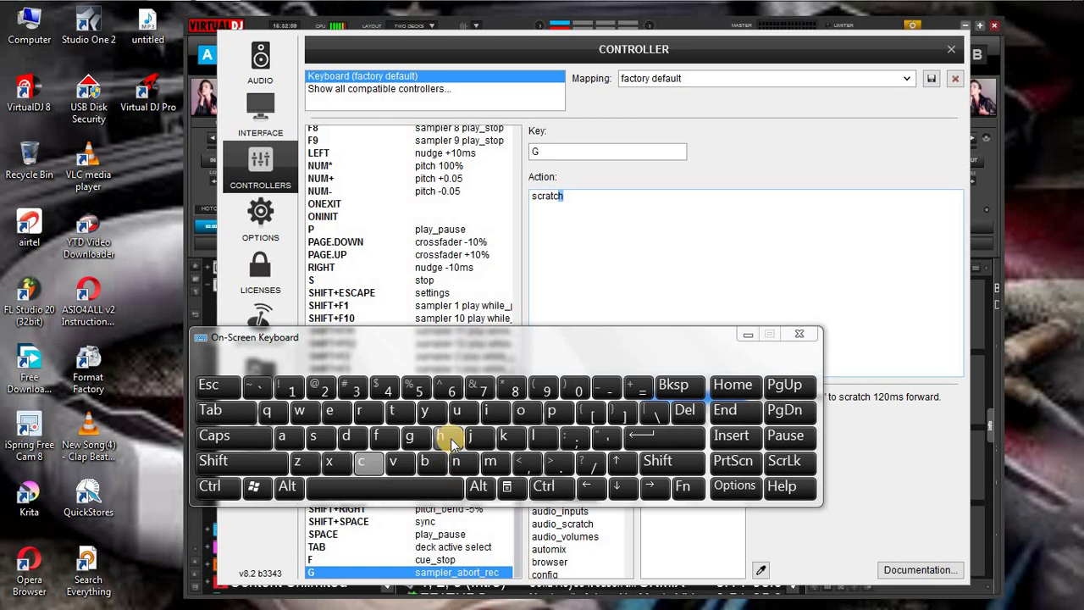
pyautogui.click(440, 435)
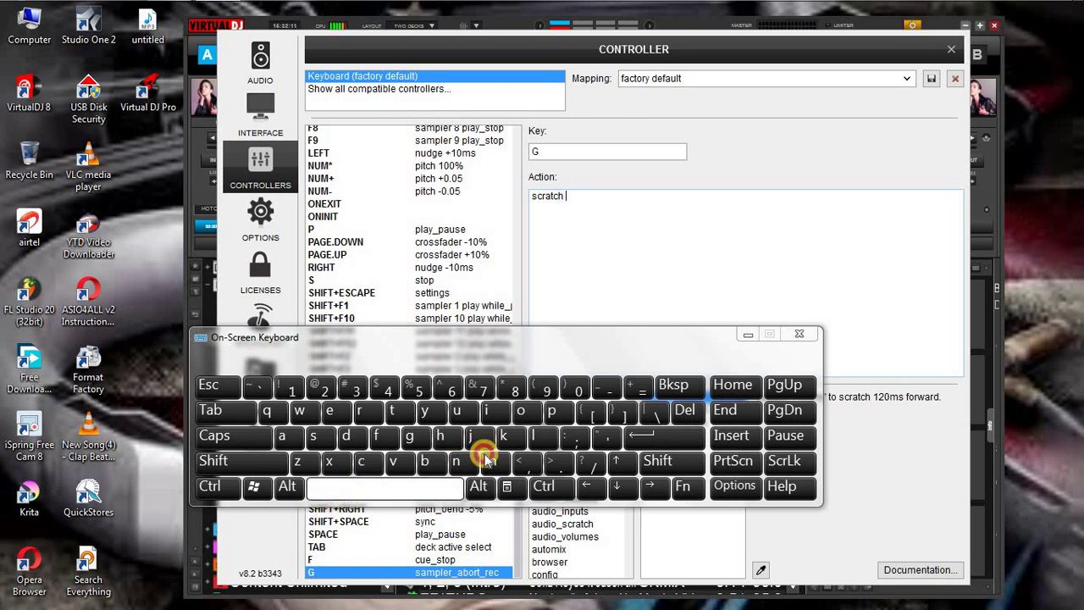
# Complete key G's action as 'scratch +120ms' and close the On-Screen Keyboard.
pyautogui.click(647, 460)
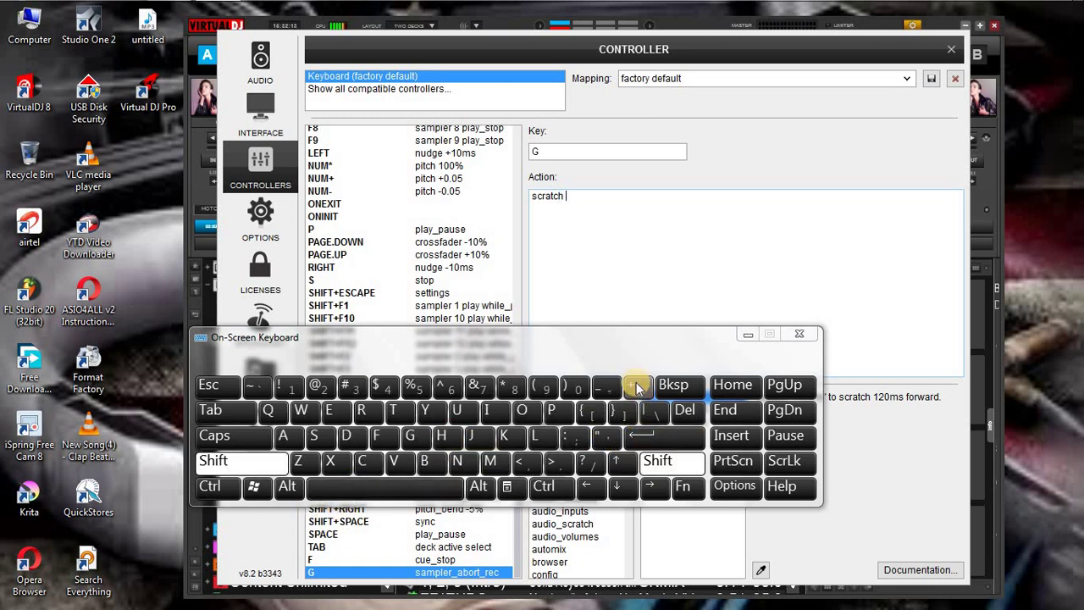
pyautogui.click(639, 385)
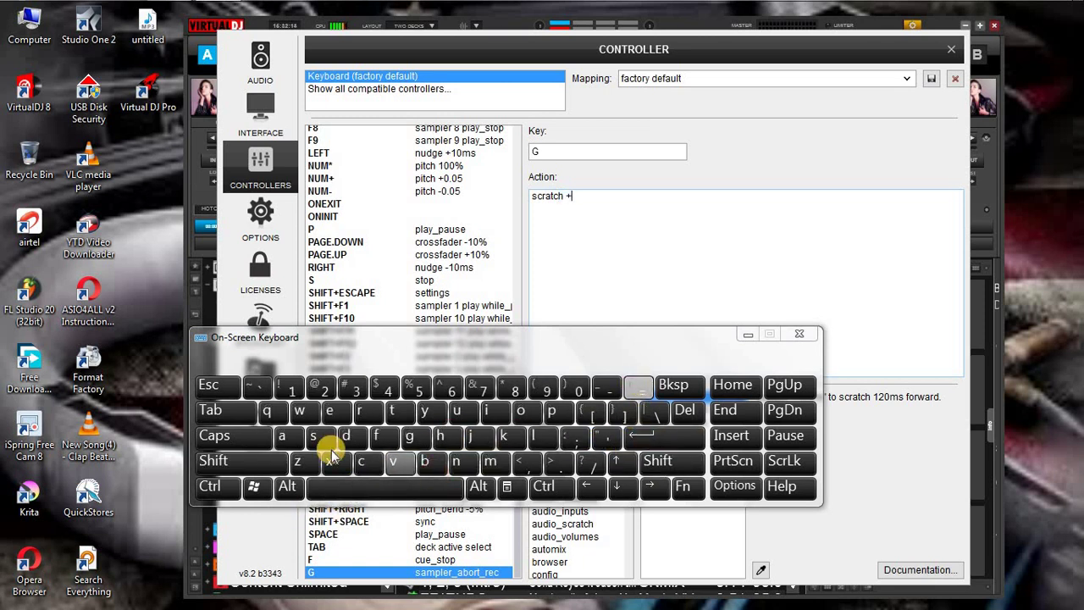
pyautogui.click(292, 388)
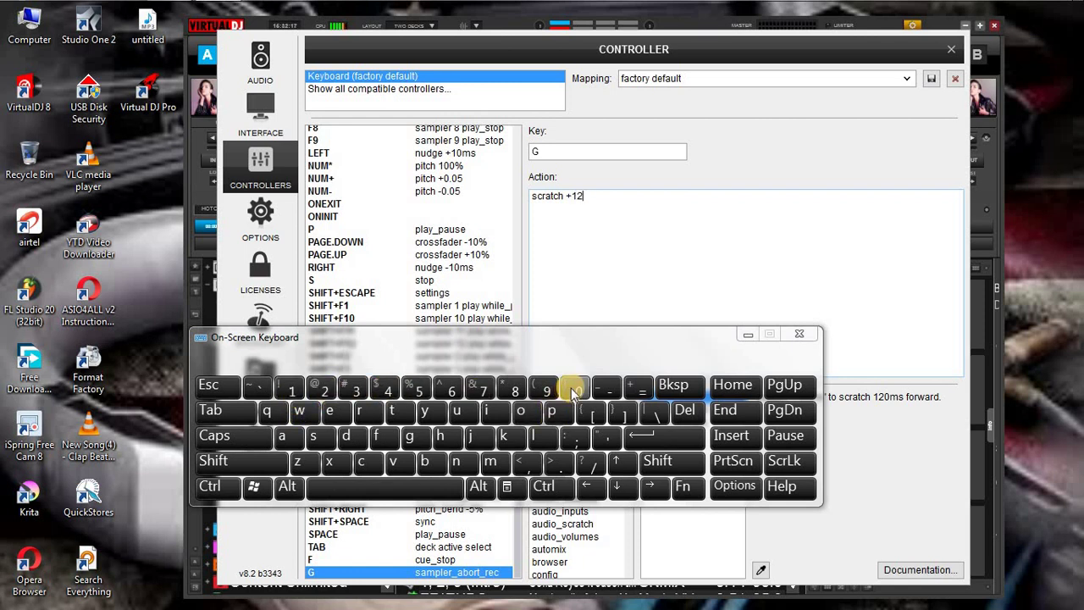
pyautogui.click(574, 390)
pyautogui.click(490, 462)
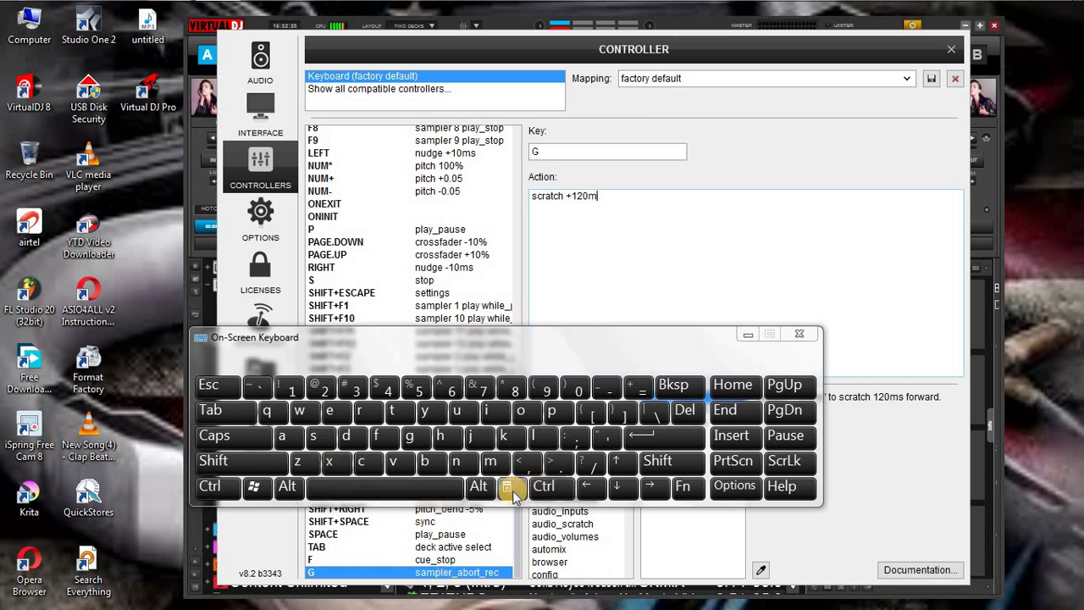
pyautogui.write('s')
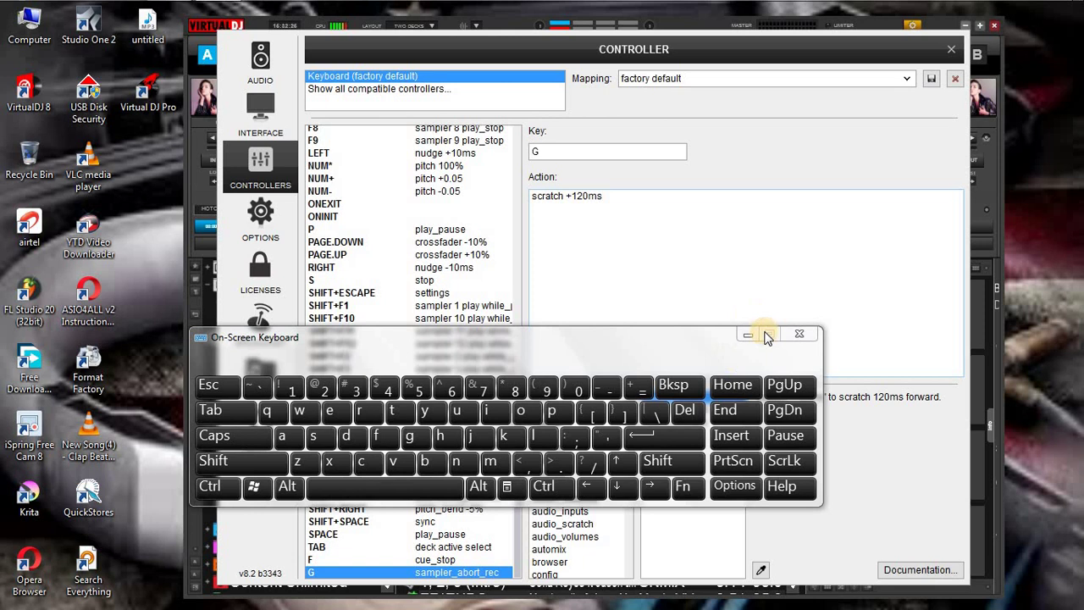
pyautogui.click(747, 334)
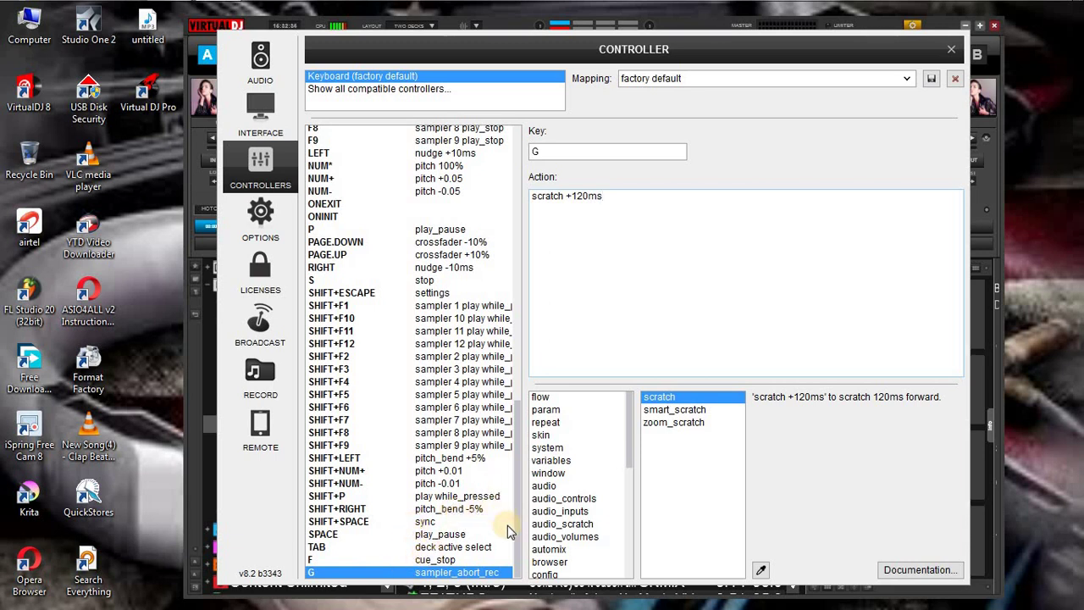
# Close the Controller settings, answering Yes to save the changed keyboard mapping.
pyautogui.moveTo(518, 527)
pyautogui.mouseDown()
pyautogui.moveTo(527, 285)
pyautogui.moveTo(516, 214)
pyautogui.moveTo(522, 375)
pyautogui.mouseUp()
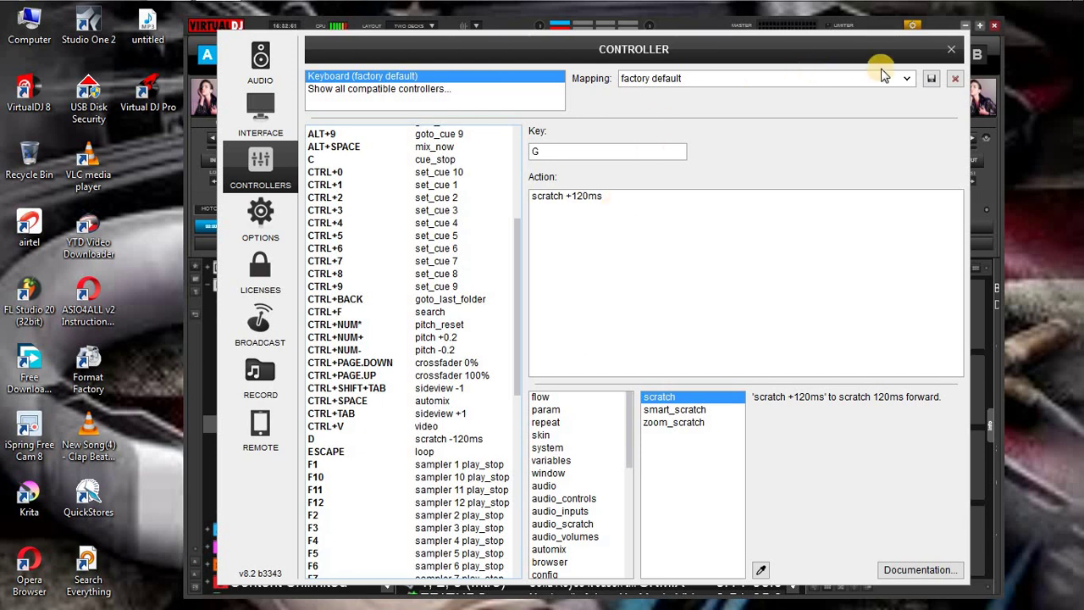
pyautogui.click(949, 54)
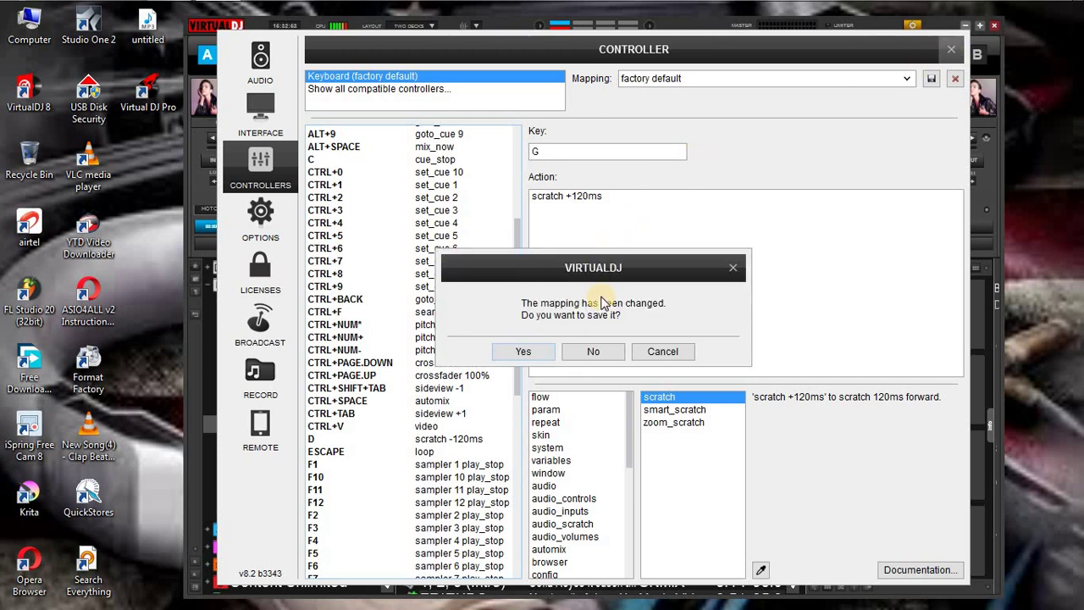
pyautogui.click(518, 350)
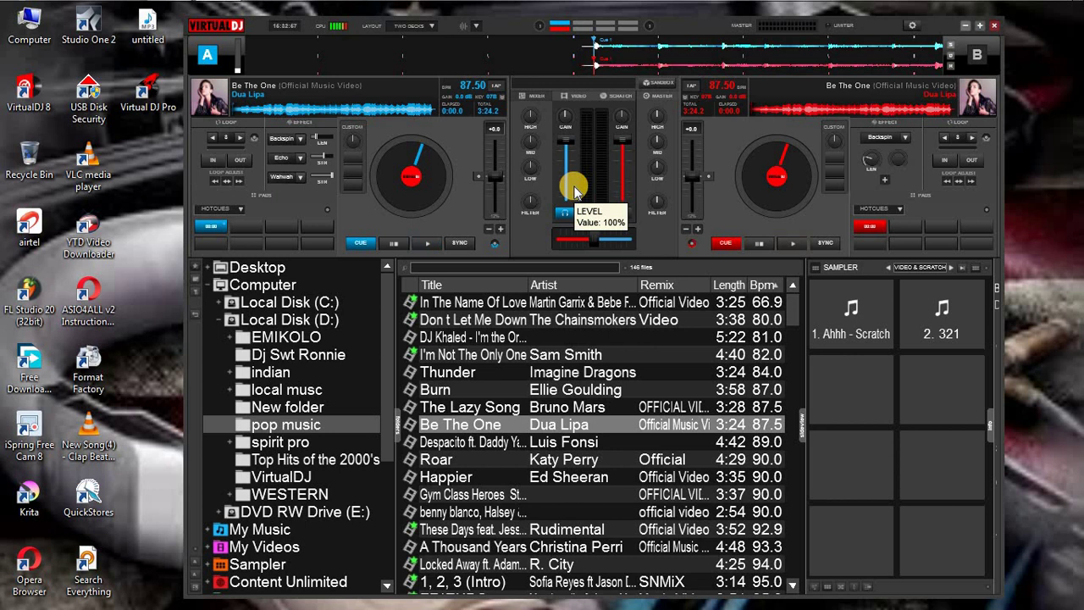
pyautogui.moveTo(569, 186)
pyautogui.press('space')
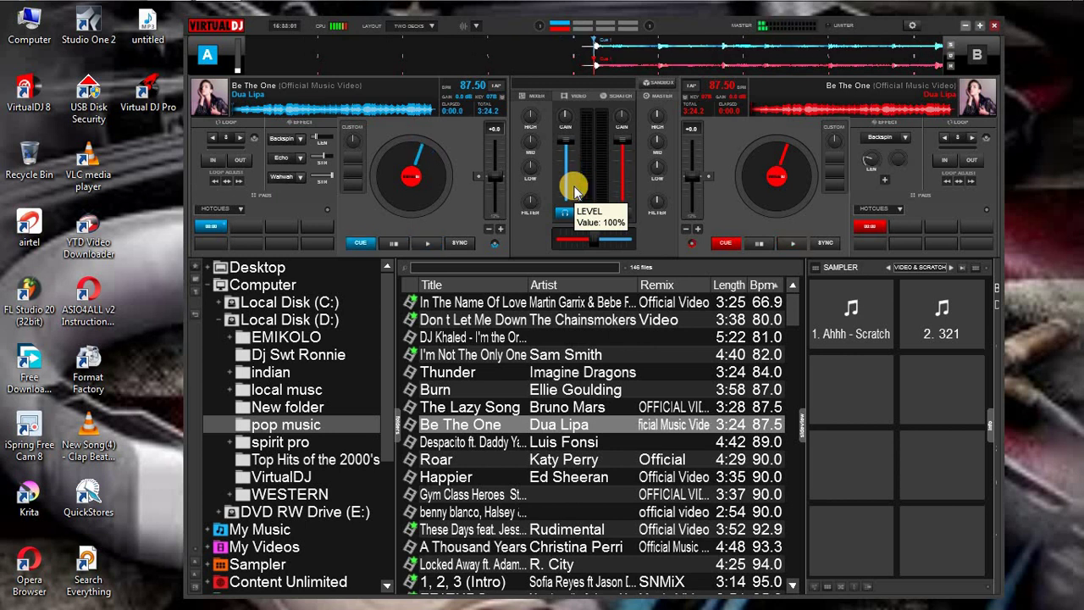
pyautogui.press('space')
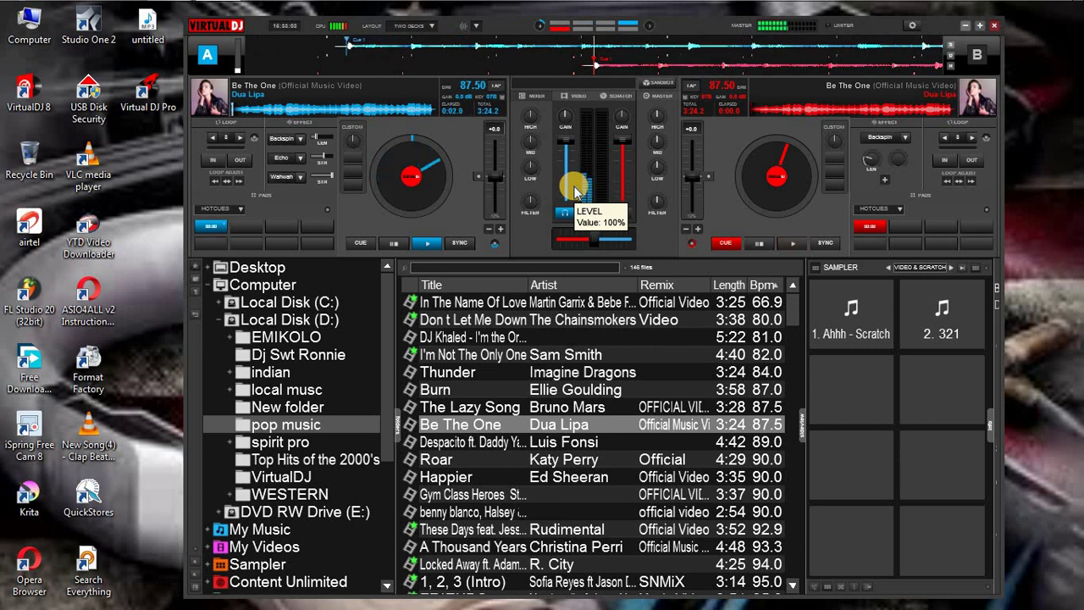
pyautogui.press('space')
pyautogui.press('space')
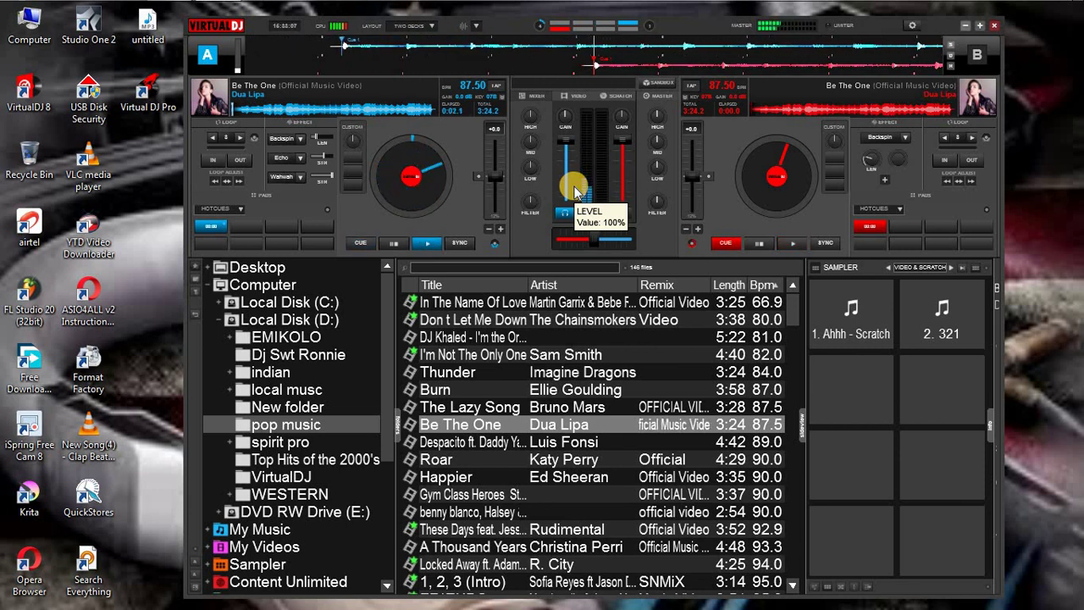
pyautogui.press('space')
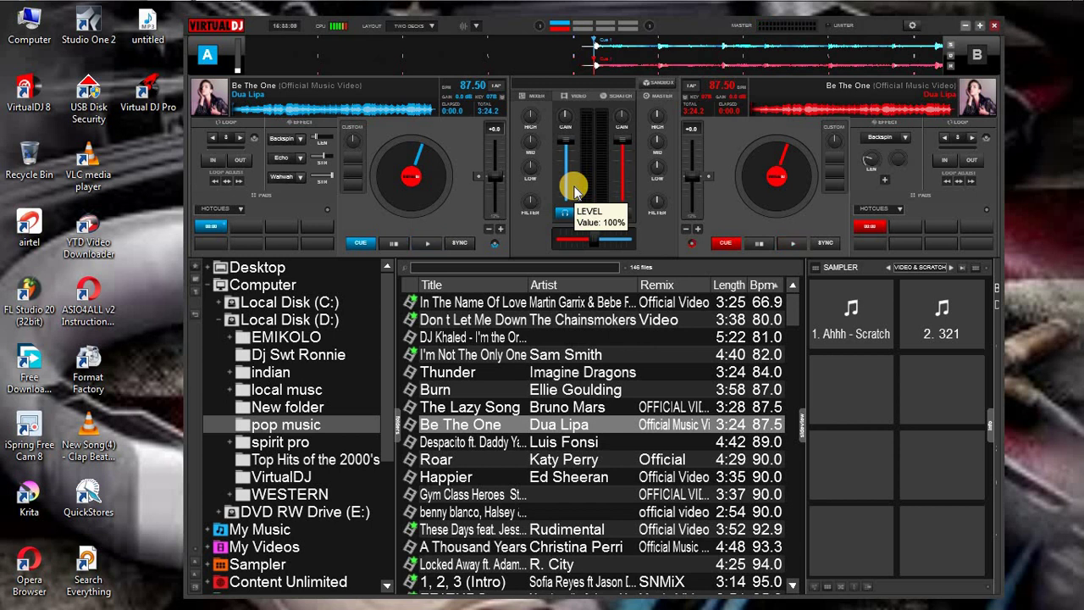
pyautogui.press('space')
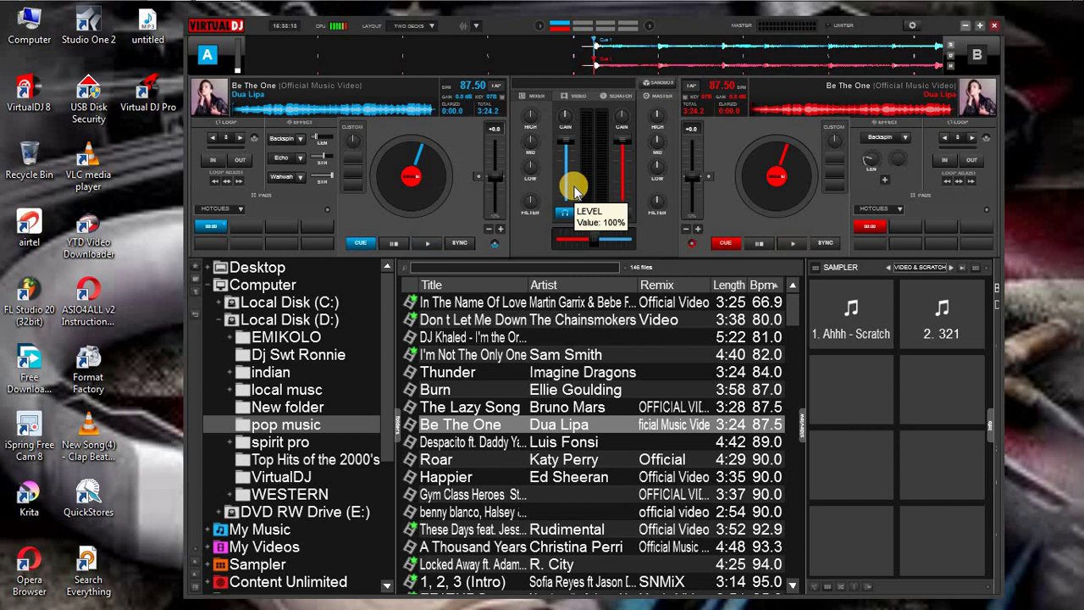
pyautogui.press('space')
pyautogui.press('space')
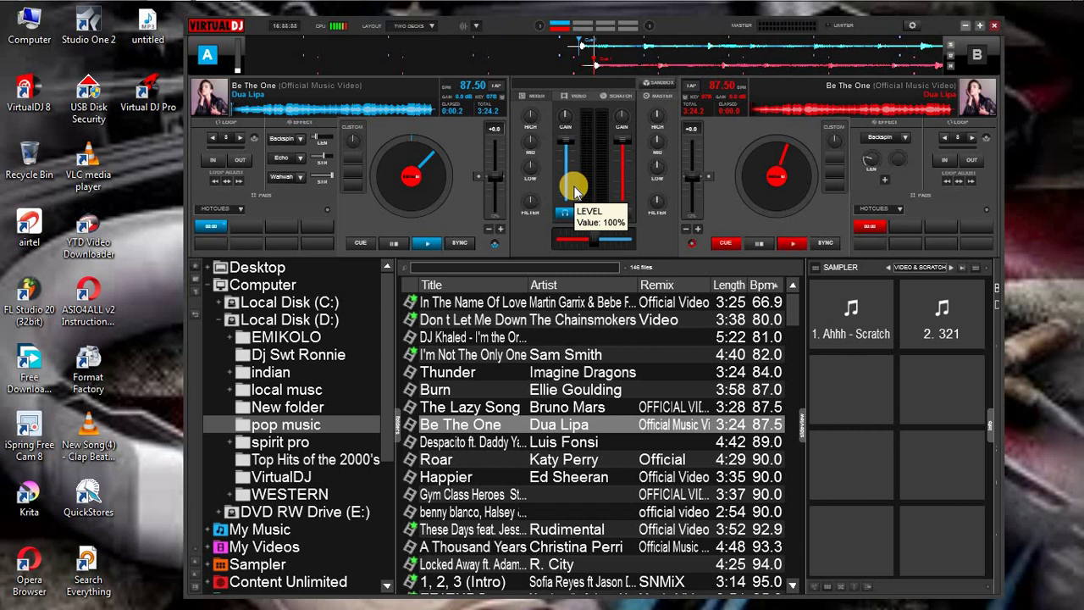
pyautogui.press('c')
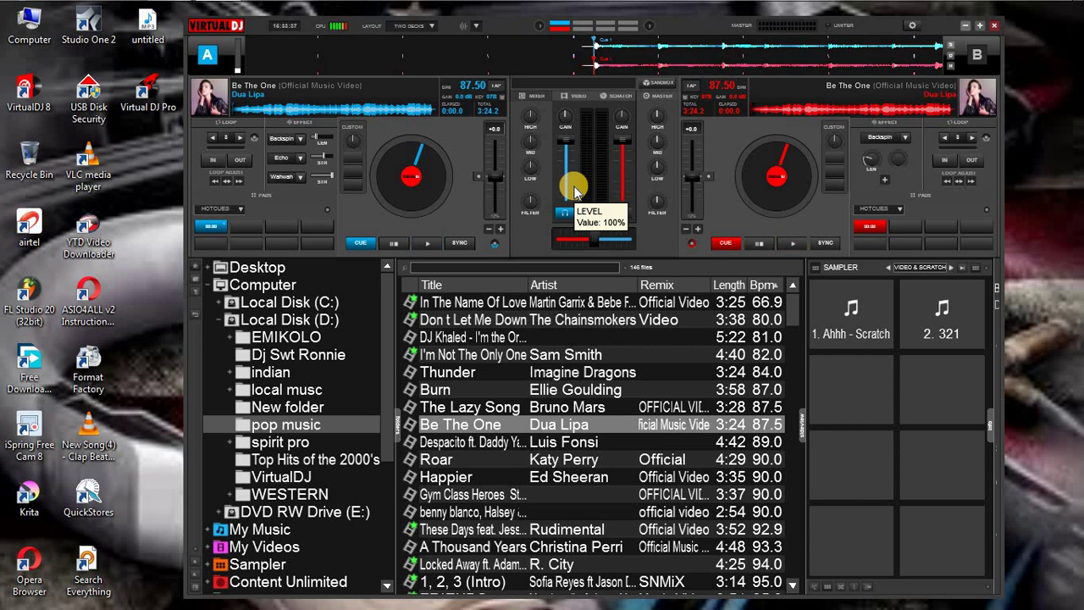
pyautogui.press('space')
pyautogui.press('space')
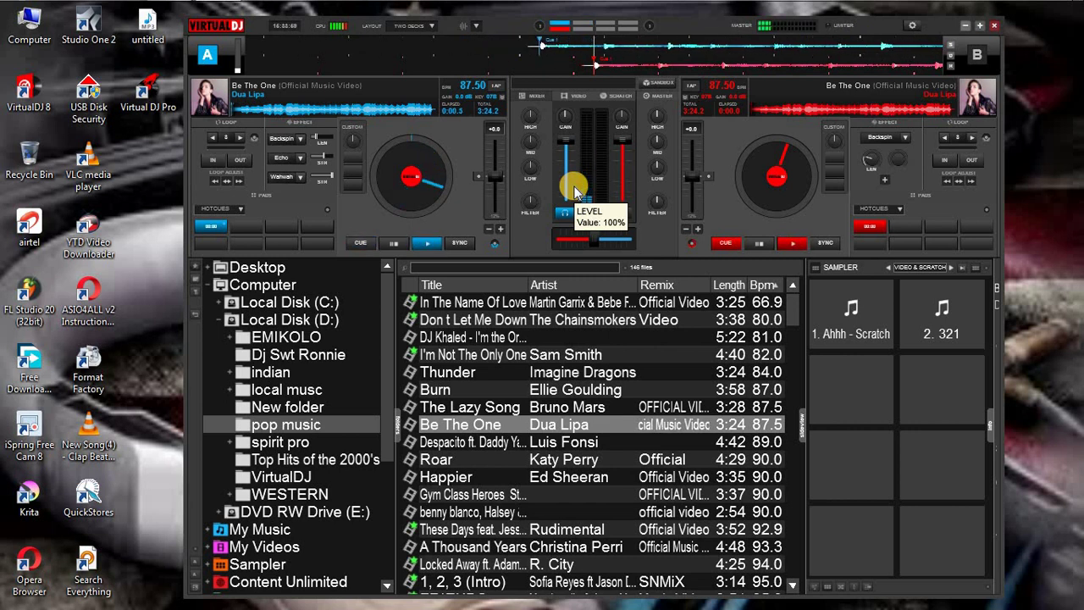
pyautogui.press('space')
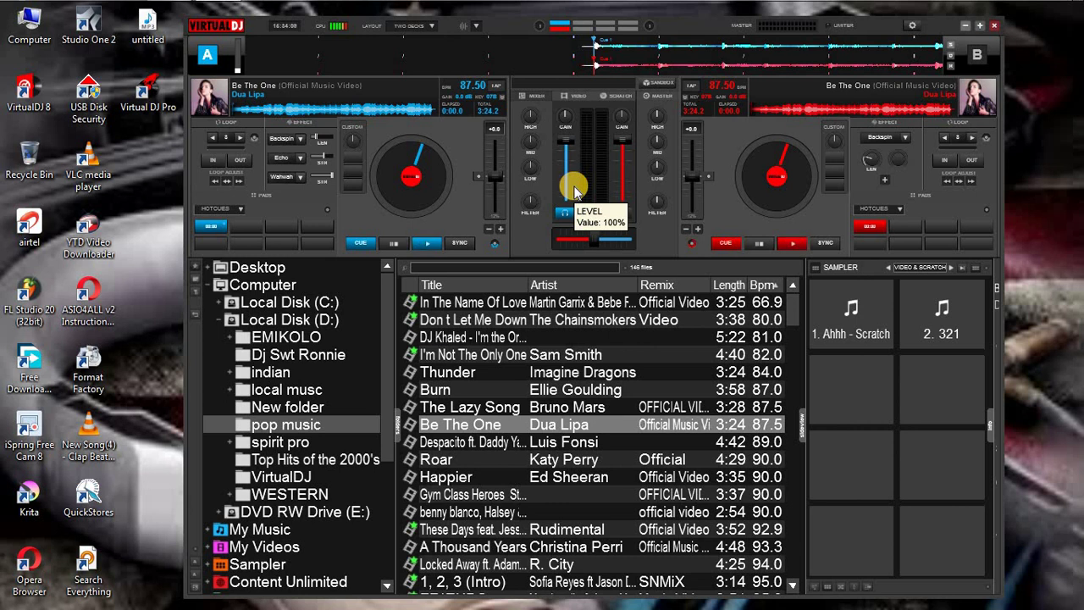
pyautogui.press('space')
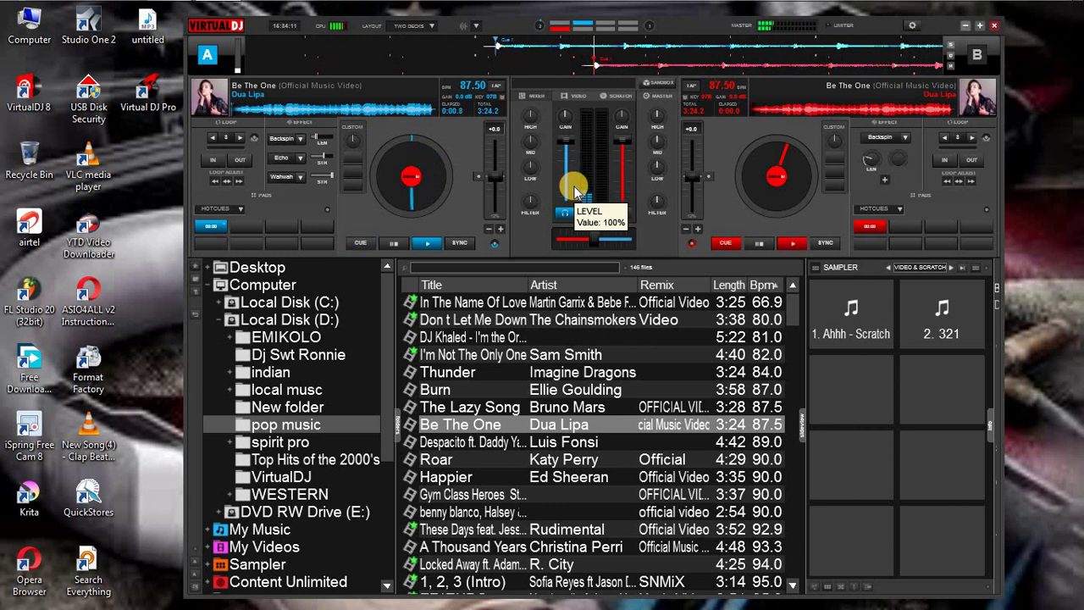
pyautogui.press('space')
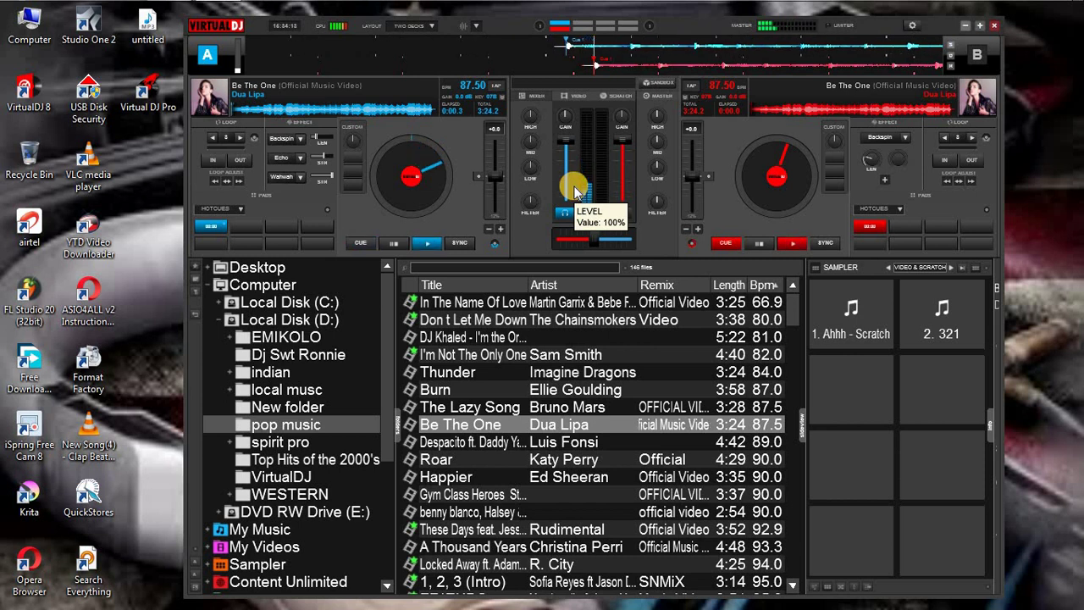
pyautogui.press('space')
pyautogui.press('space')
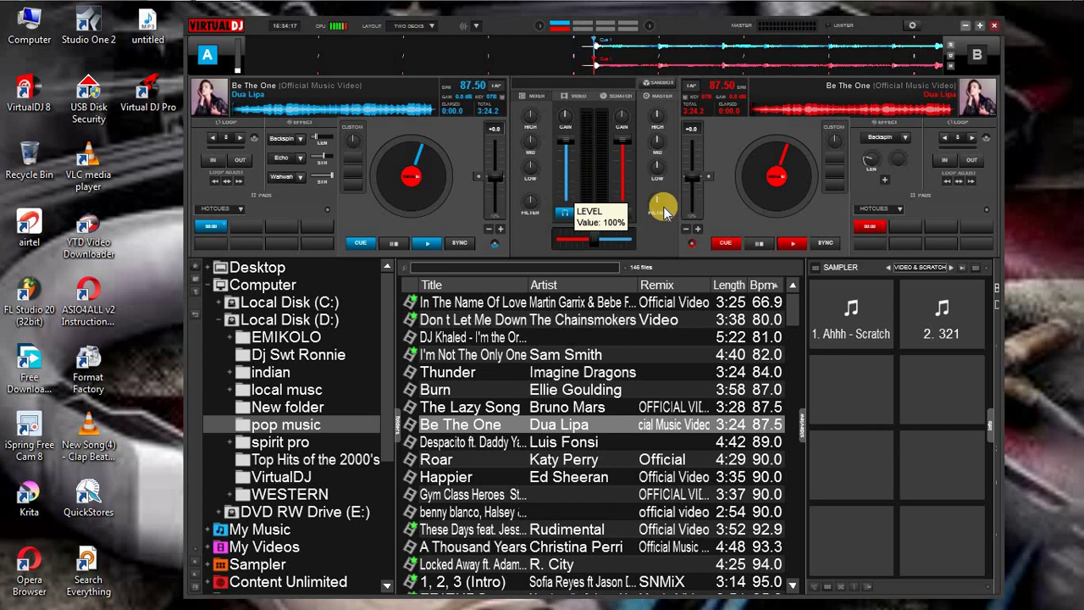
pyautogui.click(787, 245)
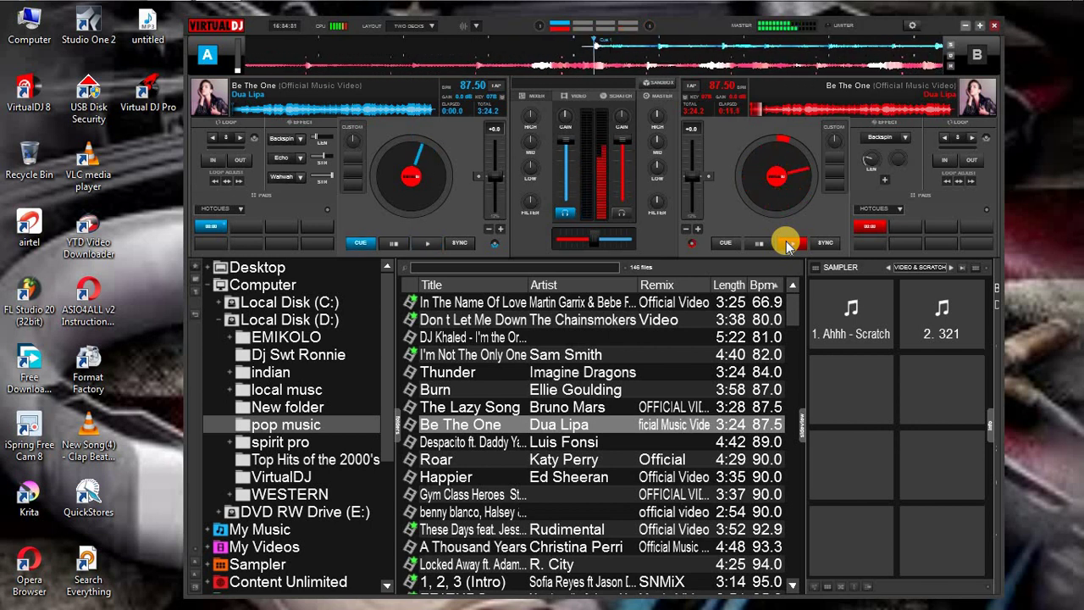
pyautogui.click(718, 246)
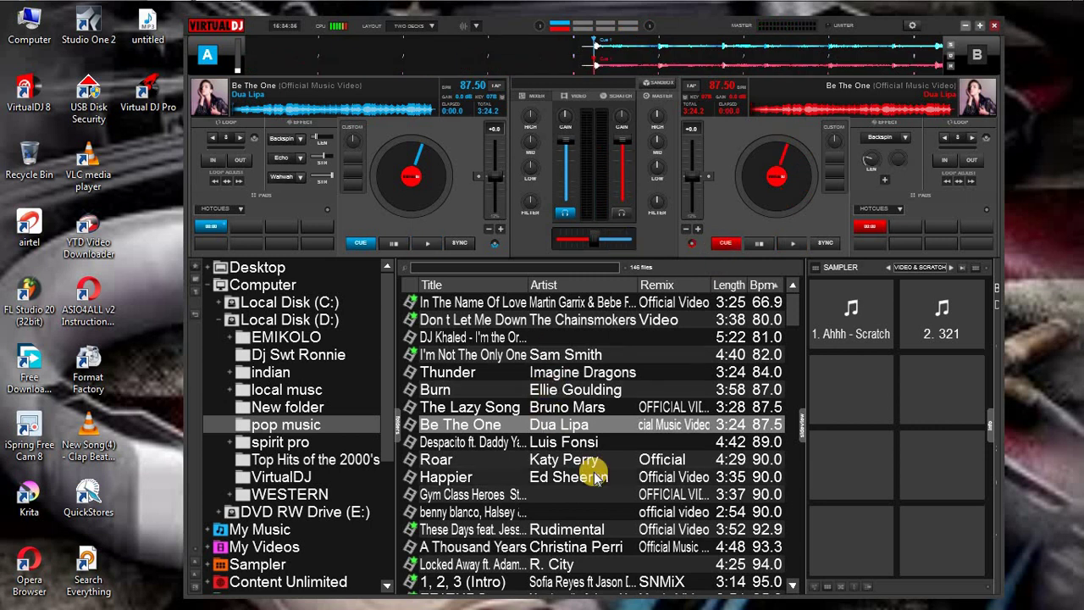
# Scroll the pop list down and drag David Guetta's 'Don't Leave Me Alone' onto deck A.
pyautogui.scroll(-2, 626, 487)
pyautogui.scroll(-5, 659, 498)
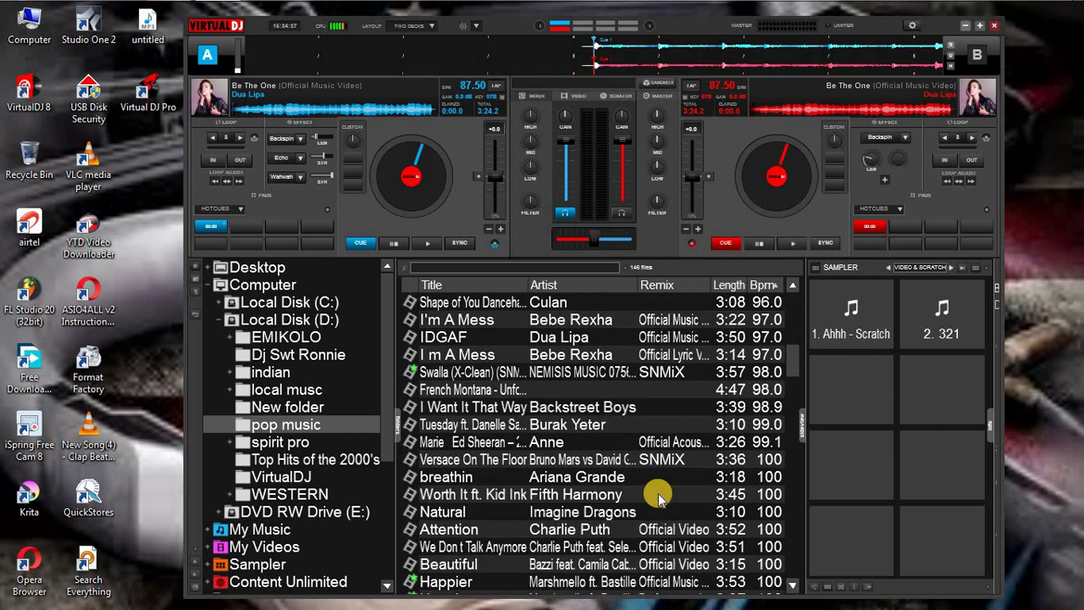
pyautogui.scroll(-5, 657, 496)
pyautogui.scroll(-5, 653, 491)
pyautogui.scroll(-3, 593, 494)
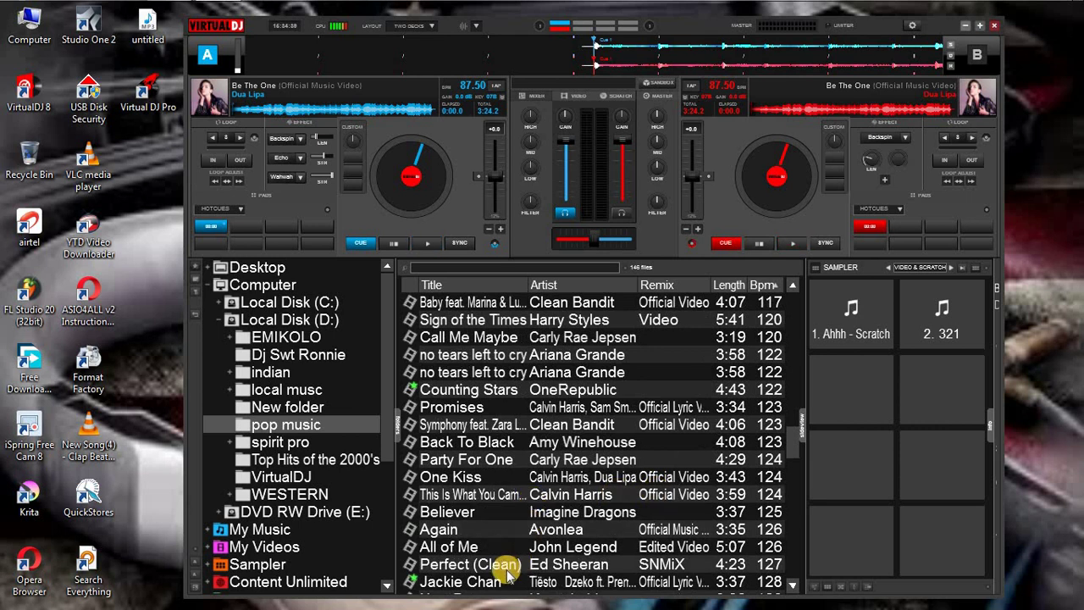
pyautogui.scroll(-2, 501, 532)
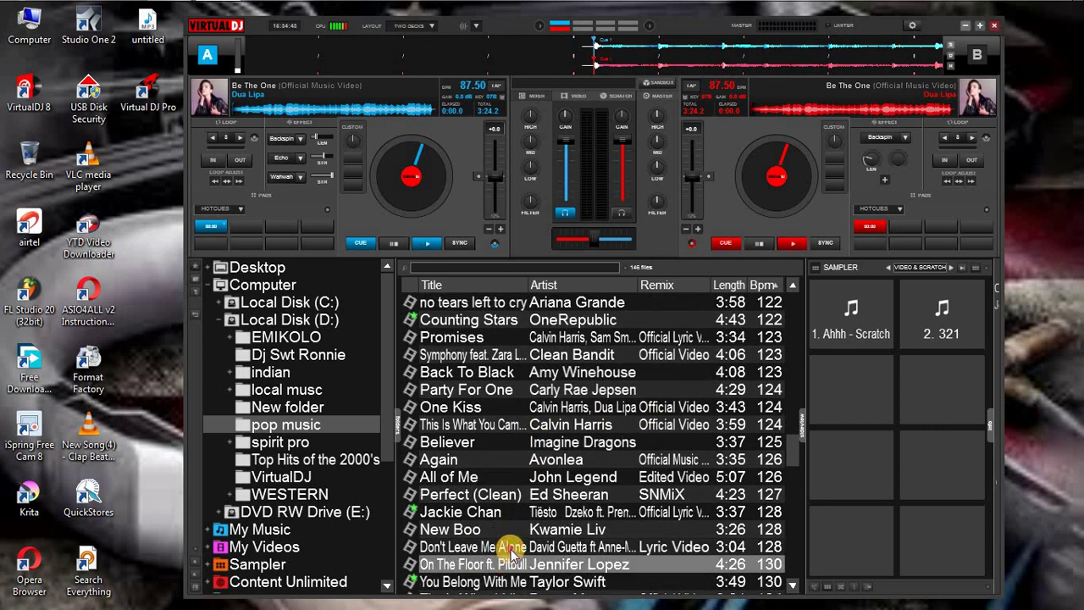
pyautogui.moveTo(508, 546); pyautogui.dragTo(436, 229)
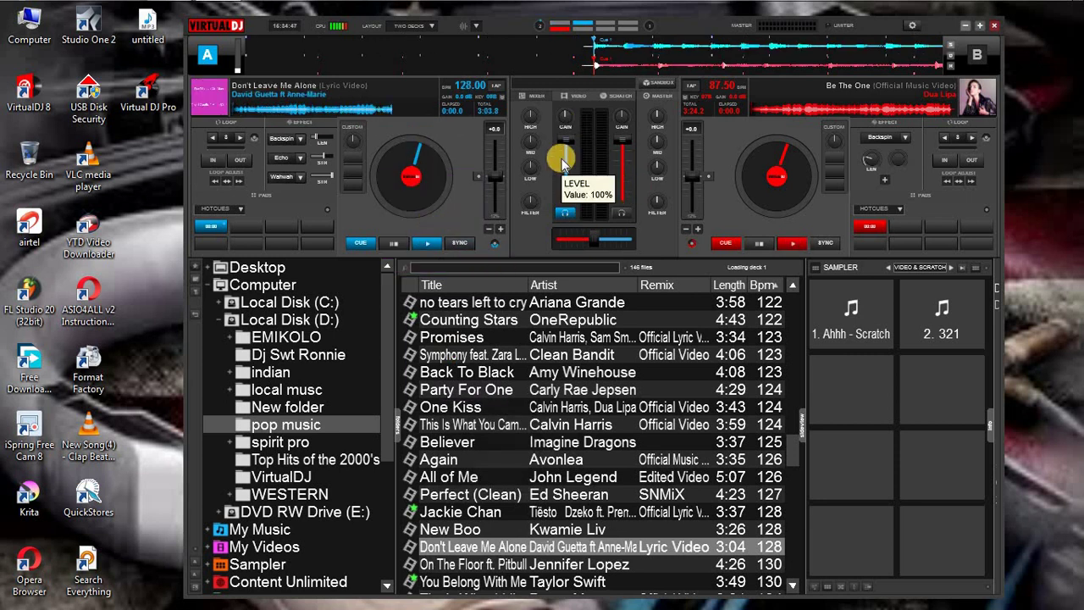
pyautogui.moveTo(565, 161)
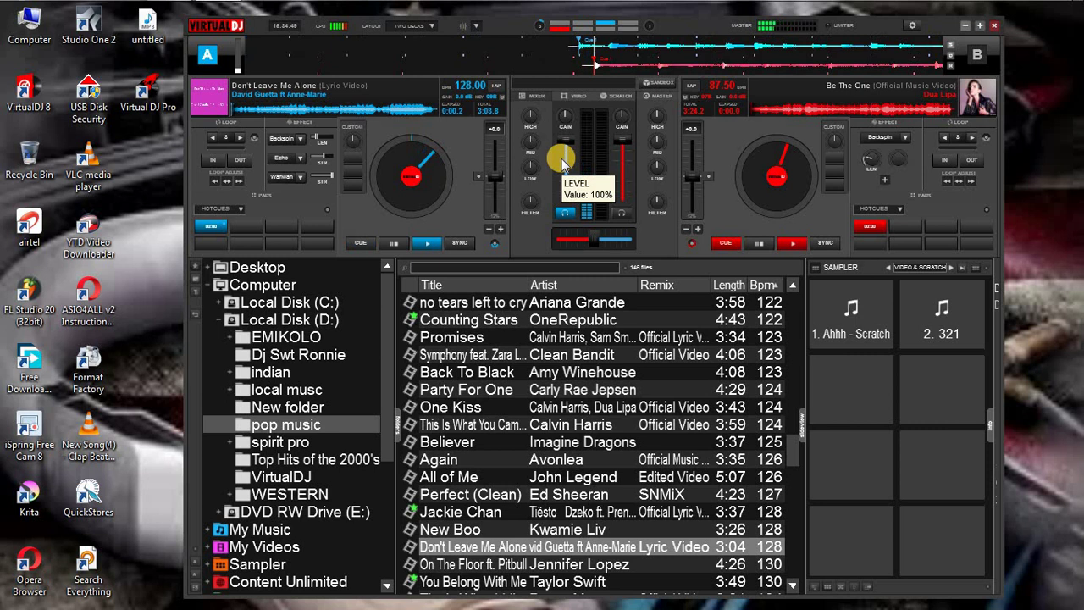
pyautogui.press('space')
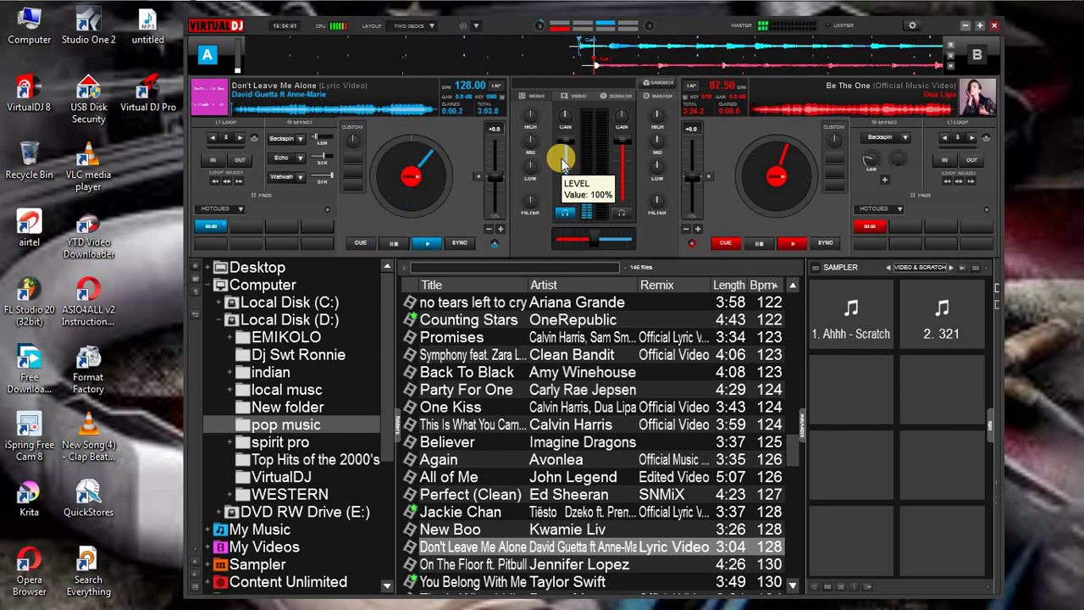
pyautogui.press('space')
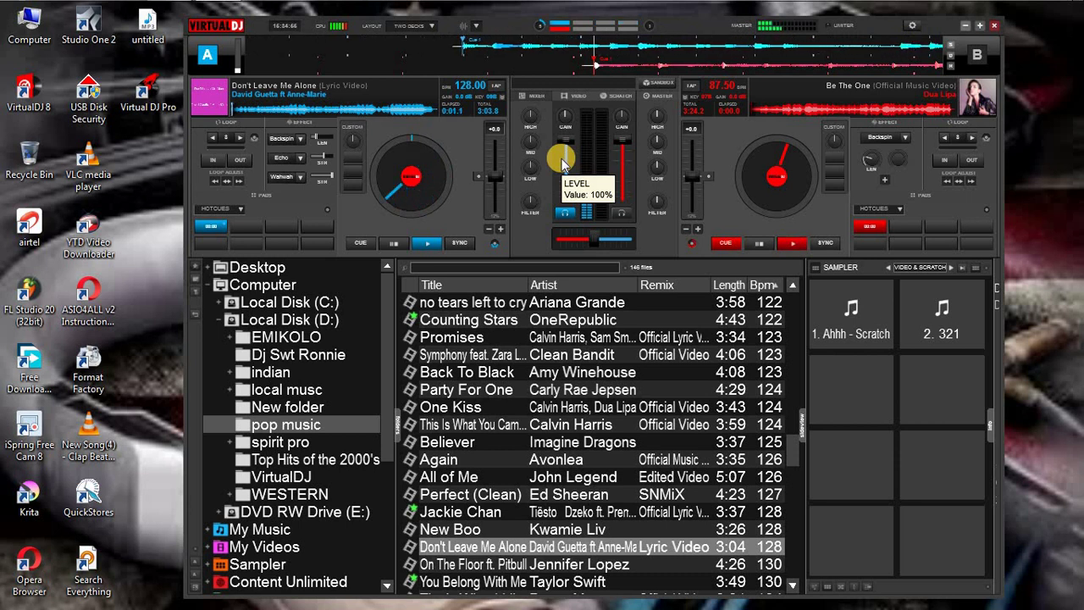
pyautogui.press('space')
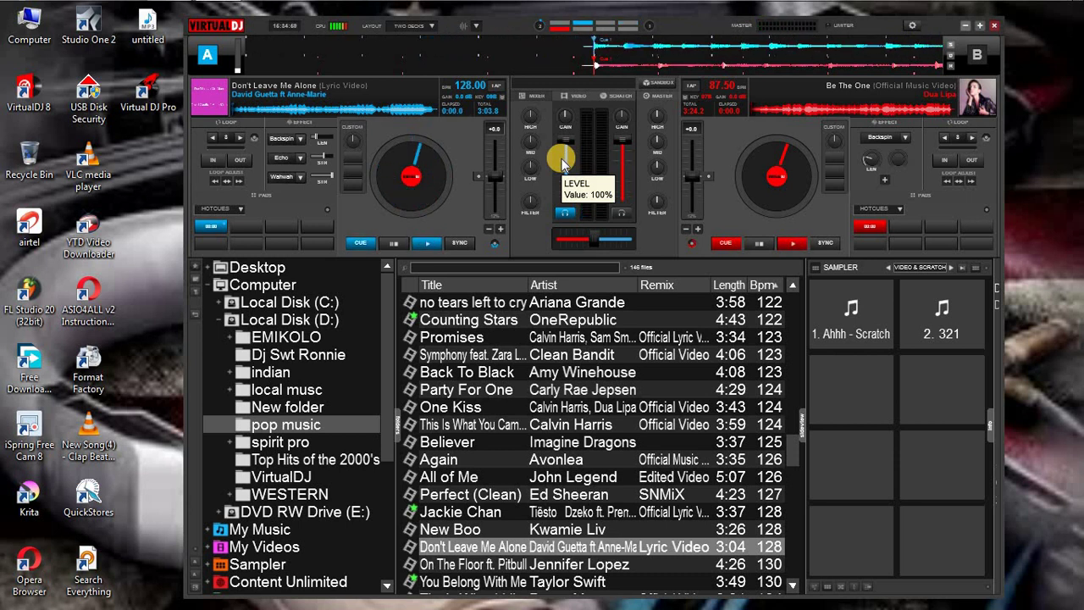
pyautogui.press('space')
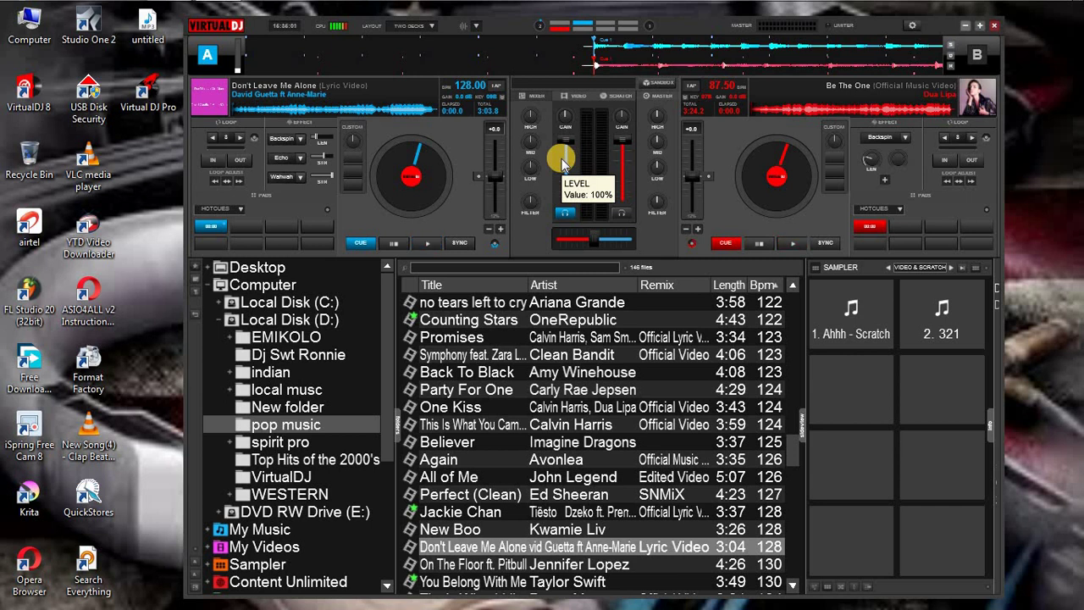